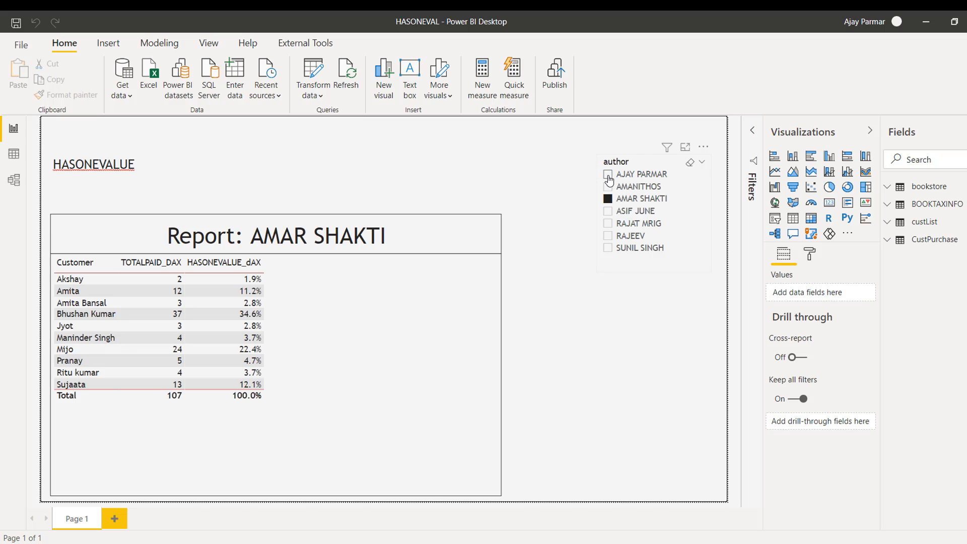
Filter the report by the first, third and fourth authors one at a time, and clear the author slicer to compare the output.
{"action": "left_click", "coordinate": [608, 174]}
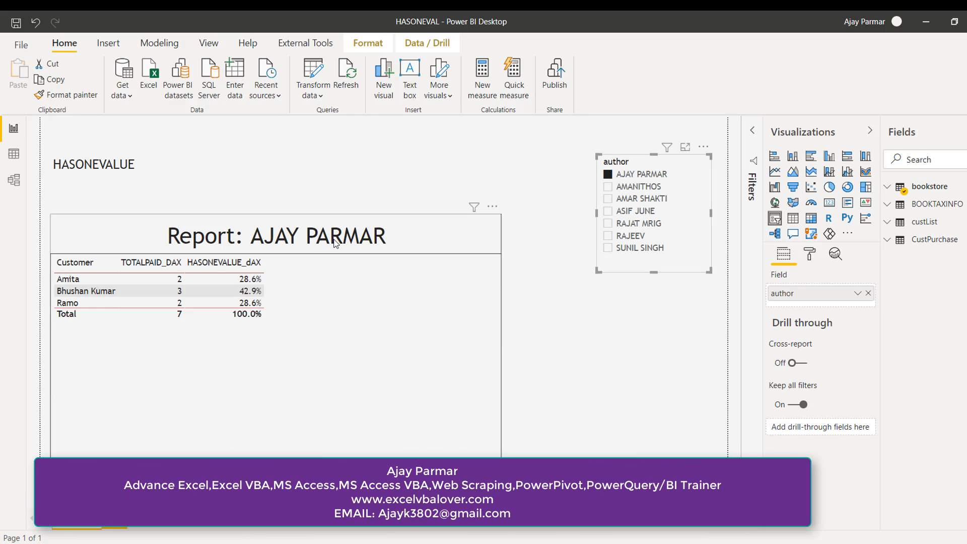
{"action": "left_click", "coordinate": [609, 201]}
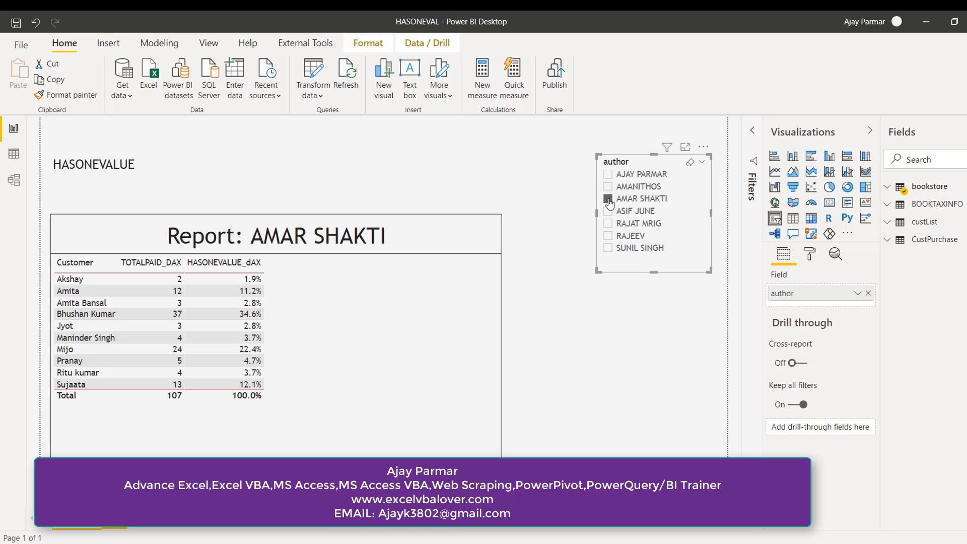
{"action": "left_click", "coordinate": [608, 213]}
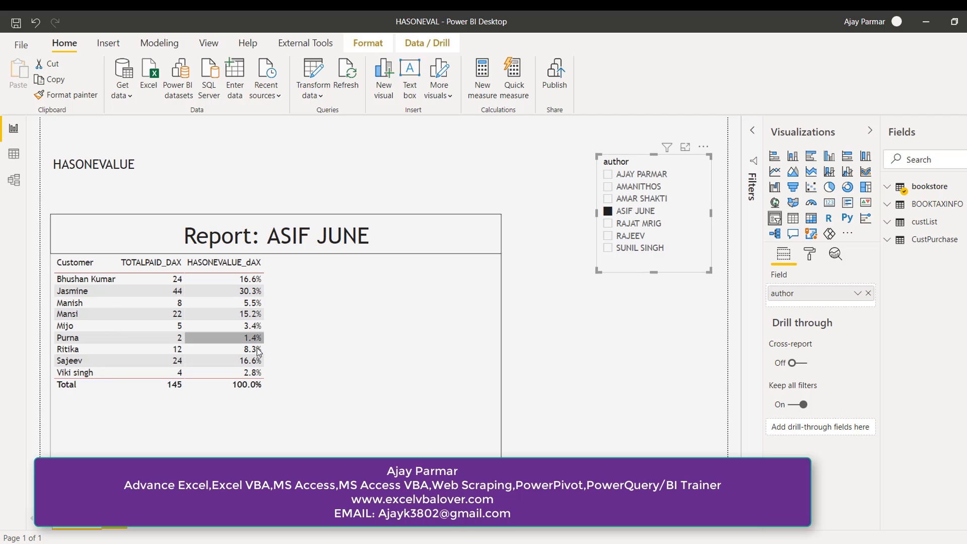
{"action": "left_click", "coordinate": [608, 213]}
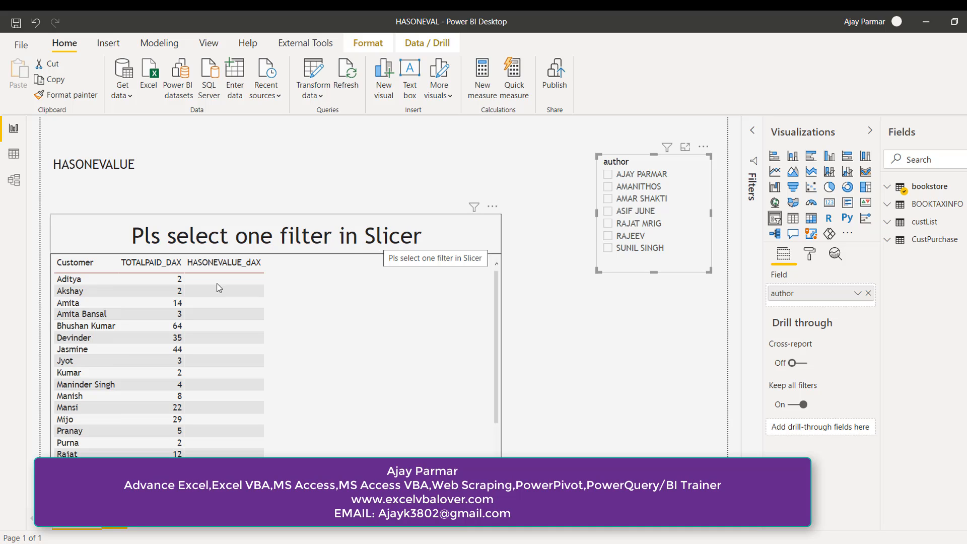
Compare the report with the third and fourth authors filtered together and with only the fourth author selected.
{"action": "left_click", "coordinate": [610, 201]}
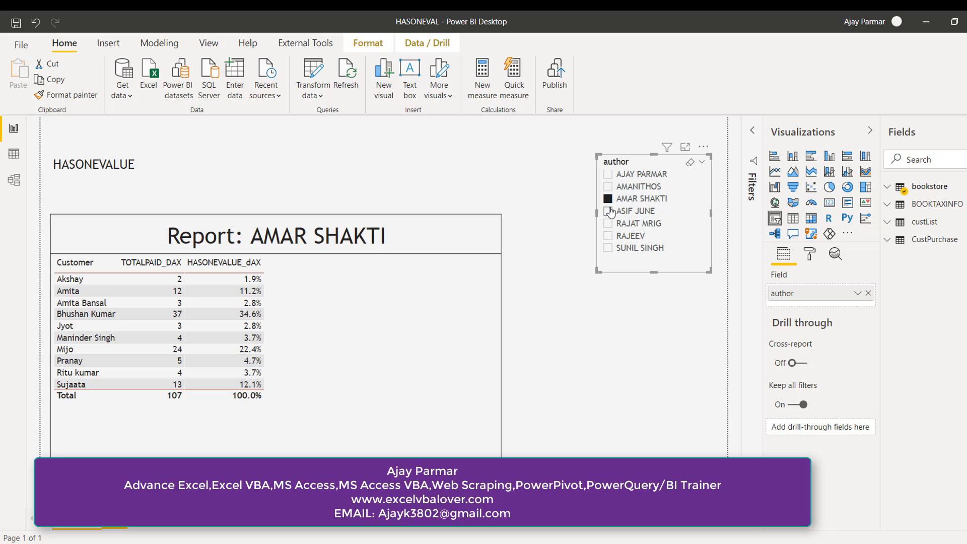
{"action": "left_click", "coordinate": [609, 211], "text": "ctrl"}
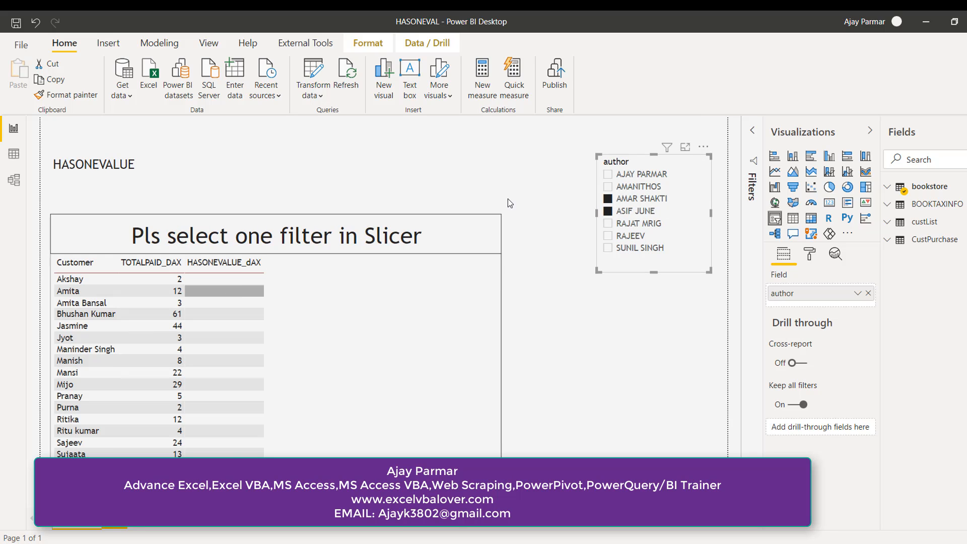
{"action": "left_click", "coordinate": [611, 214]}
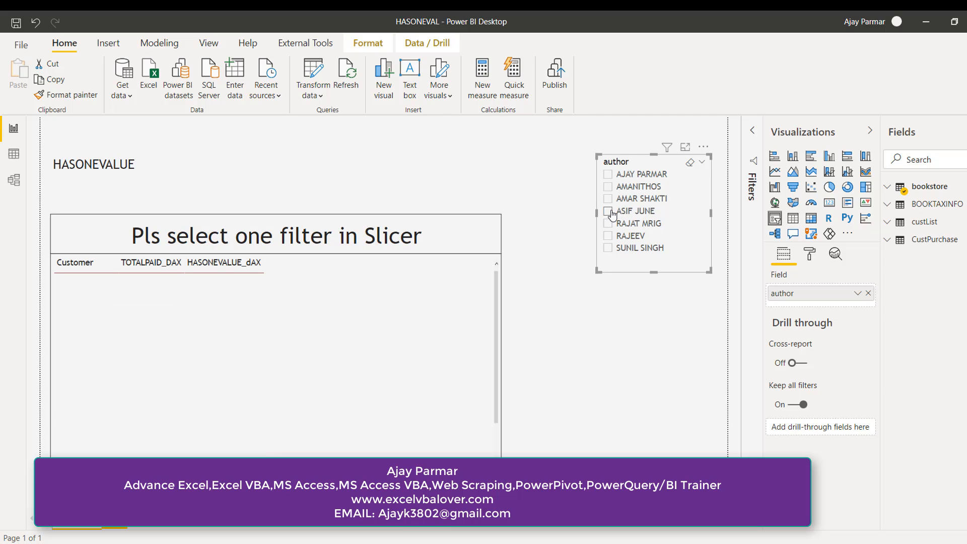
{"action": "left_click", "coordinate": [608, 212]}
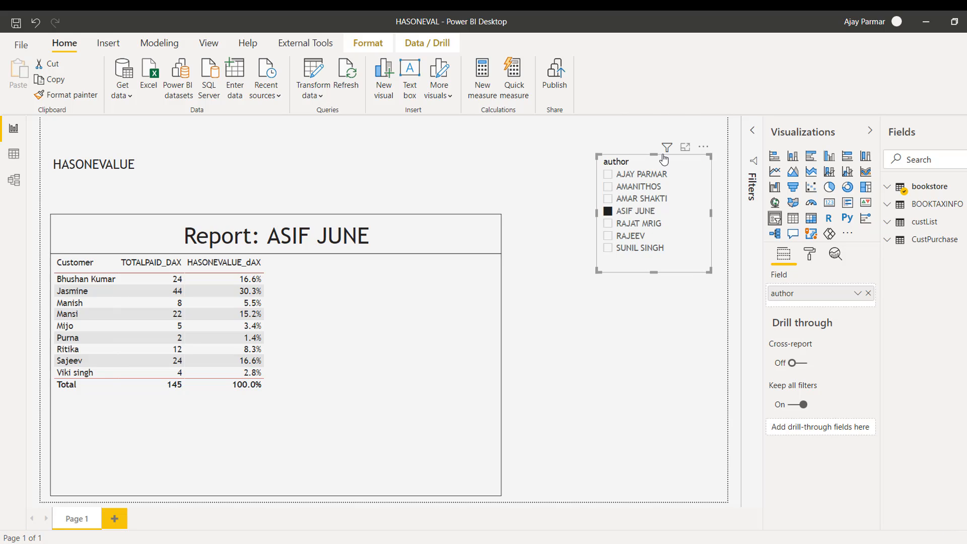
Move the author slicer slightly upward, and delete the customer table visual and the report title card.
{"action": "left_click_drag", "start_coordinate": [704, 151], "coordinate": [705, 141]}
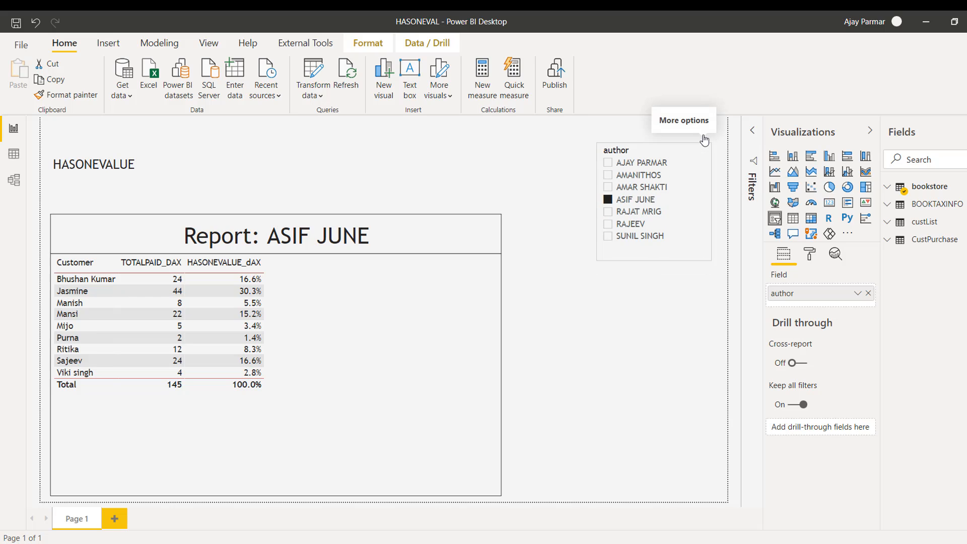
{"action": "left_click", "coordinate": [641, 288]}
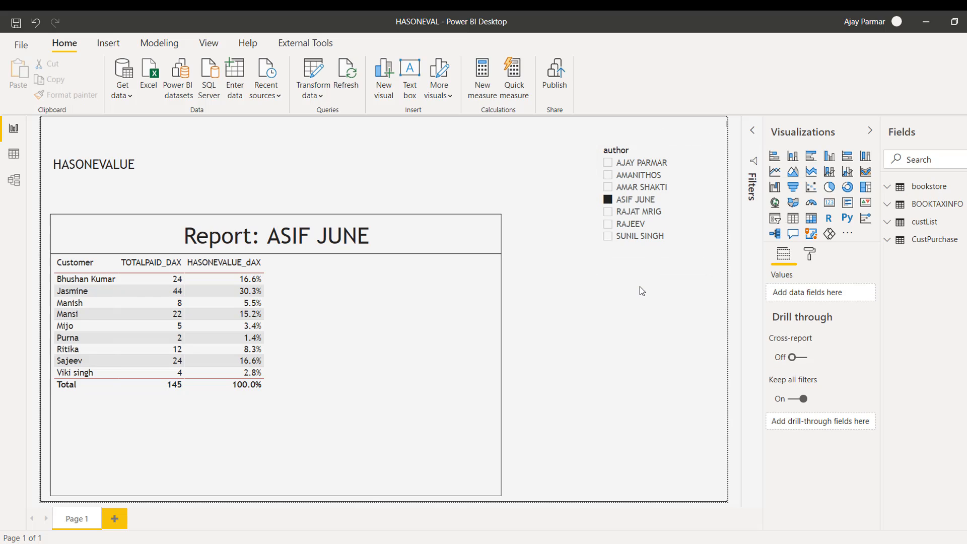
{"action": "left_click", "coordinate": [470, 364]}
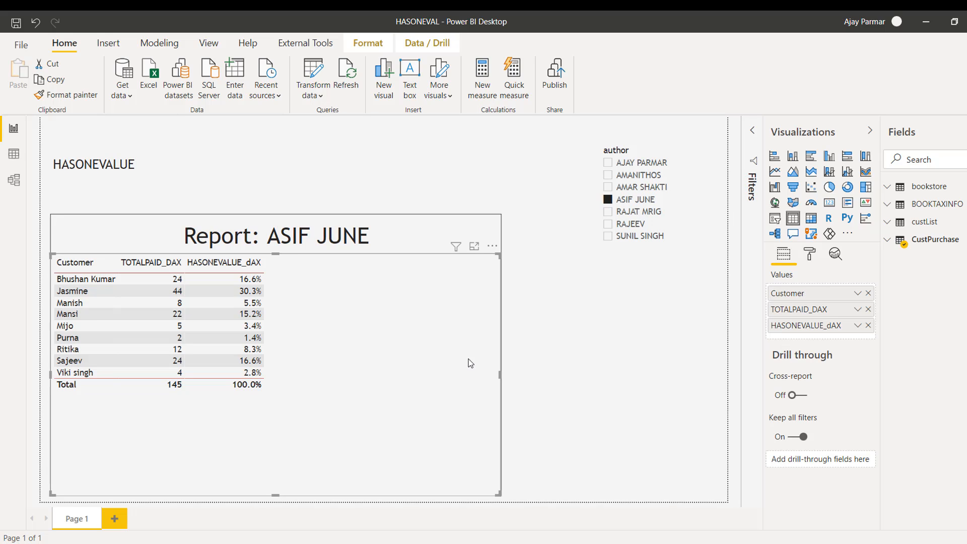
{"action": "key", "text": "Delete"}
{"action": "left_click", "coordinate": [464, 234]}
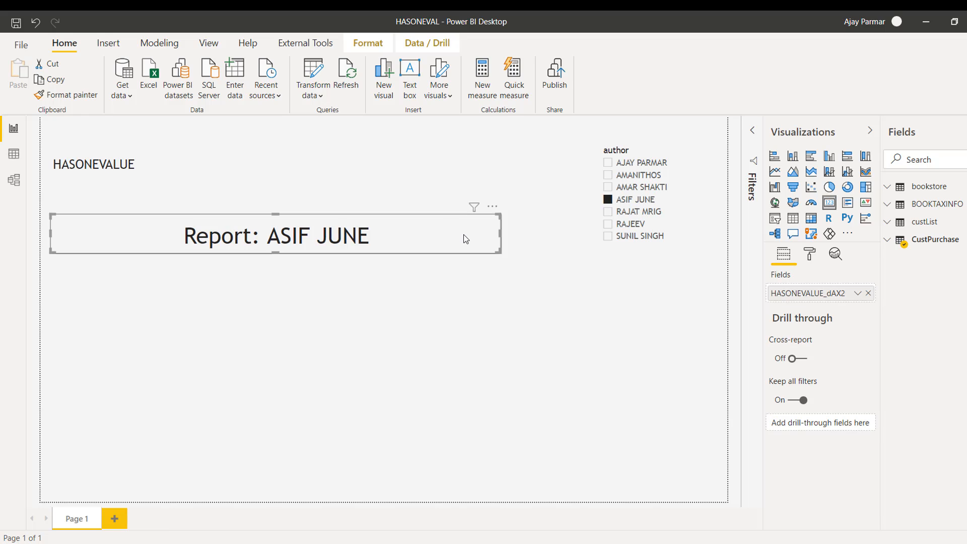
{"action": "key", "text": "Delete"}
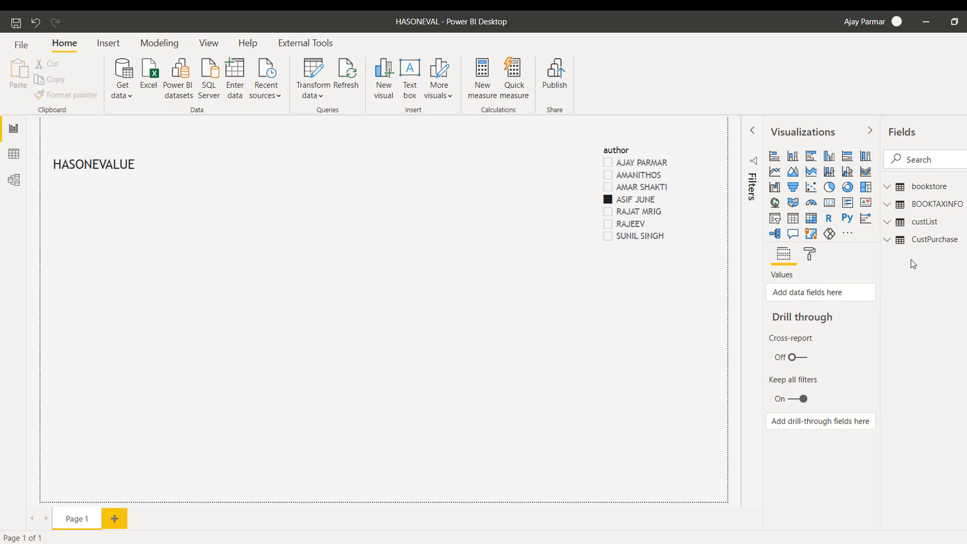
Examine the data of the CustPurchase and bookstore tables, and return to the report page.
{"action": "left_click", "coordinate": [15, 157]}
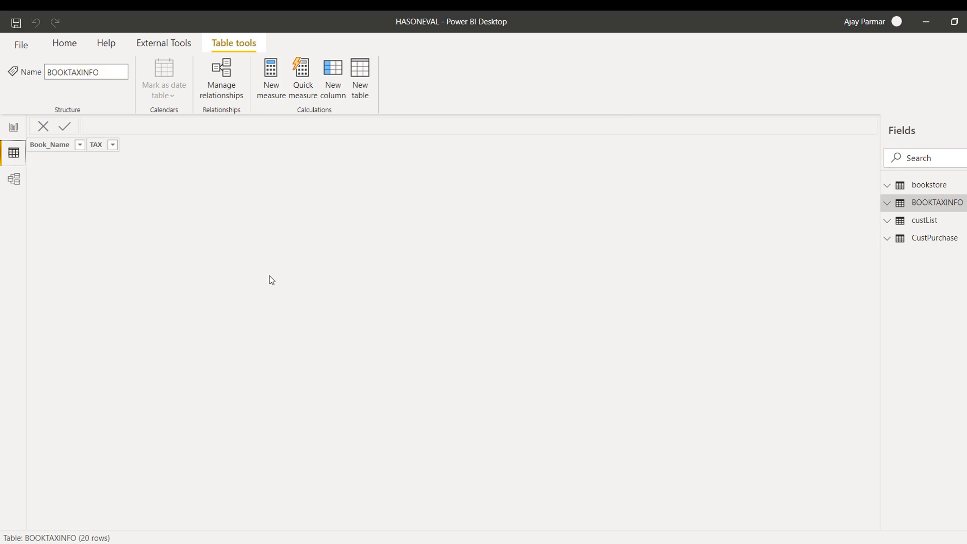
{"action": "left_click", "coordinate": [922, 241]}
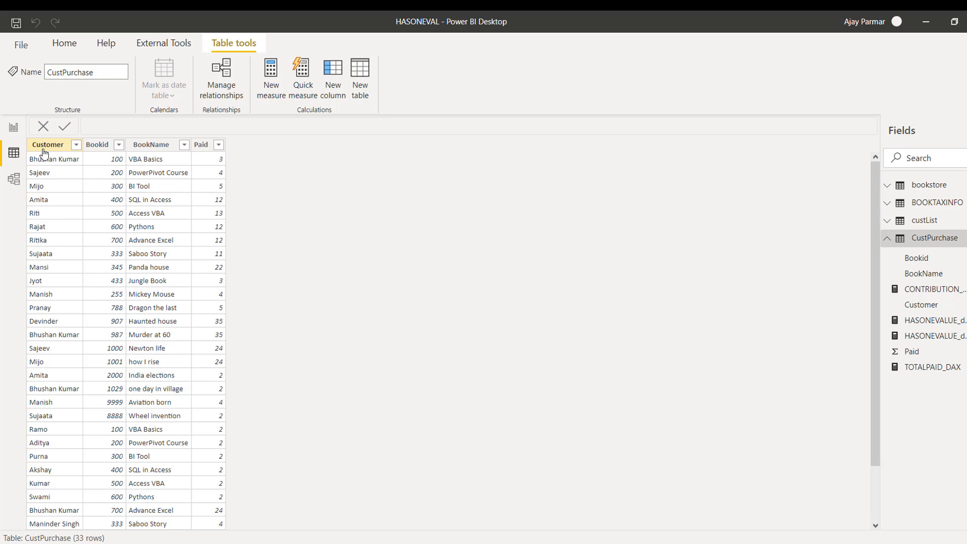
{"action": "left_click", "coordinate": [924, 187]}
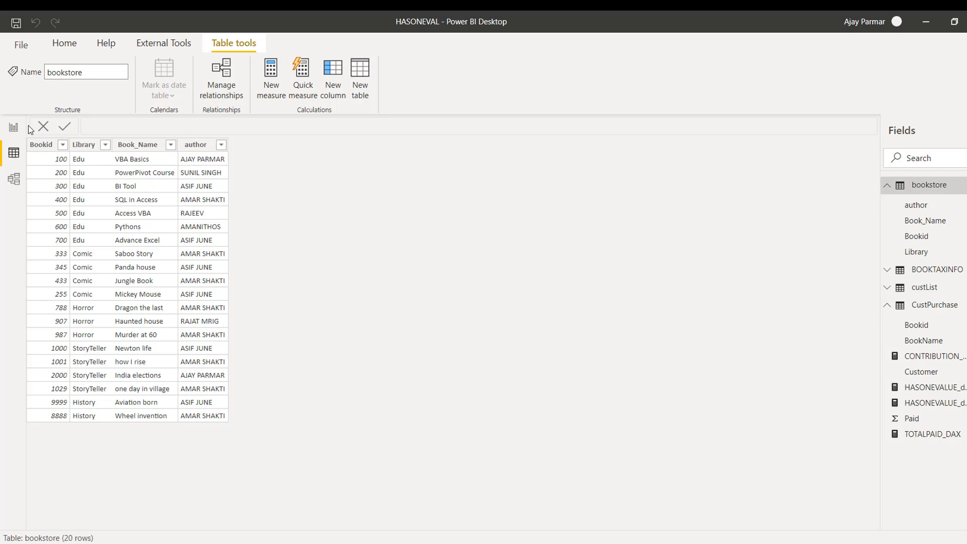
{"action": "left_click", "coordinate": [15, 129]}
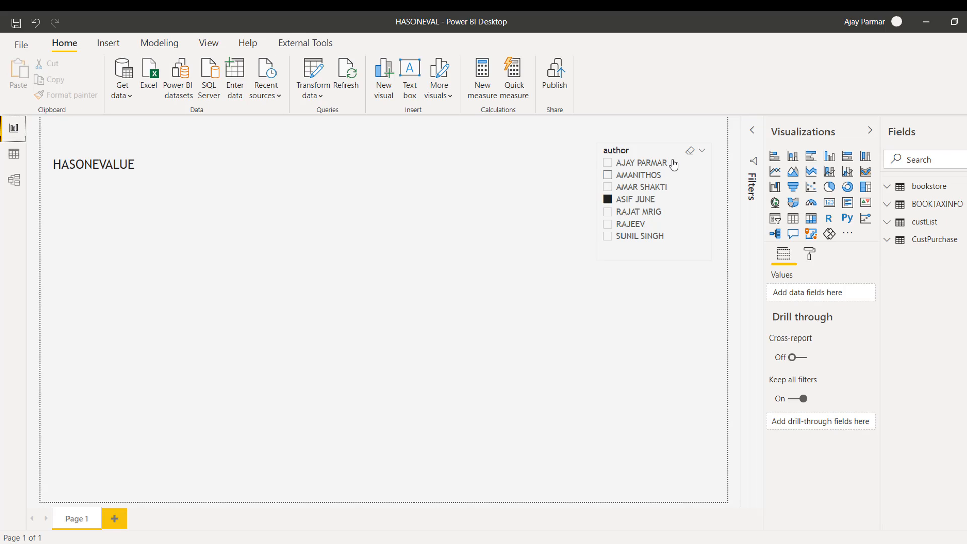
Select the second author in the slicer, and set the current theme's general text size to 14 pt.
{"action": "left_click", "coordinate": [709, 180]}
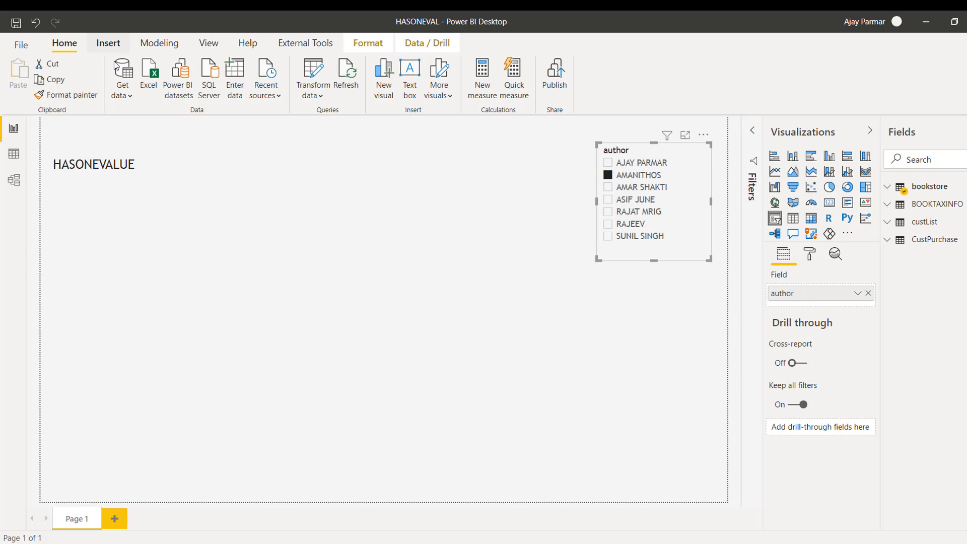
{"action": "left_click", "coordinate": [217, 44]}
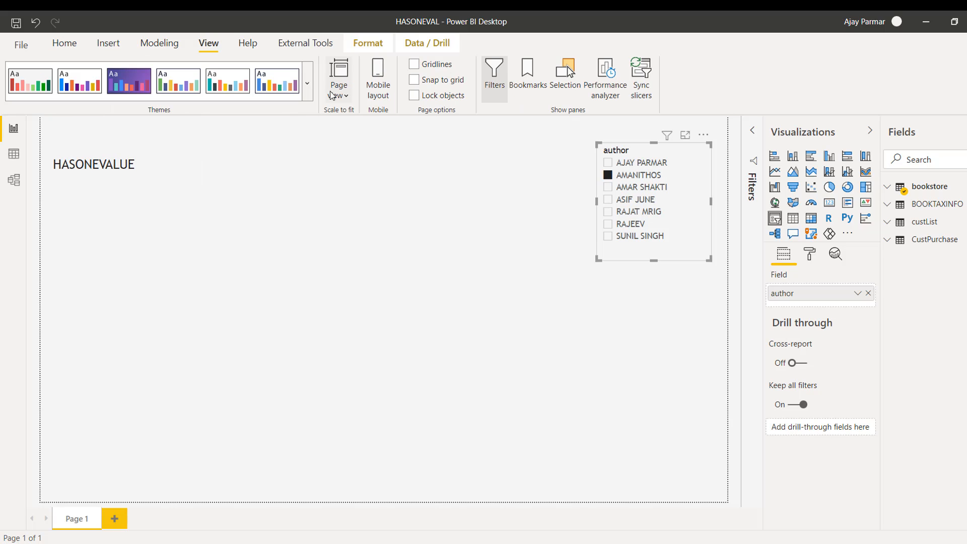
{"action": "left_click", "coordinate": [306, 83]}
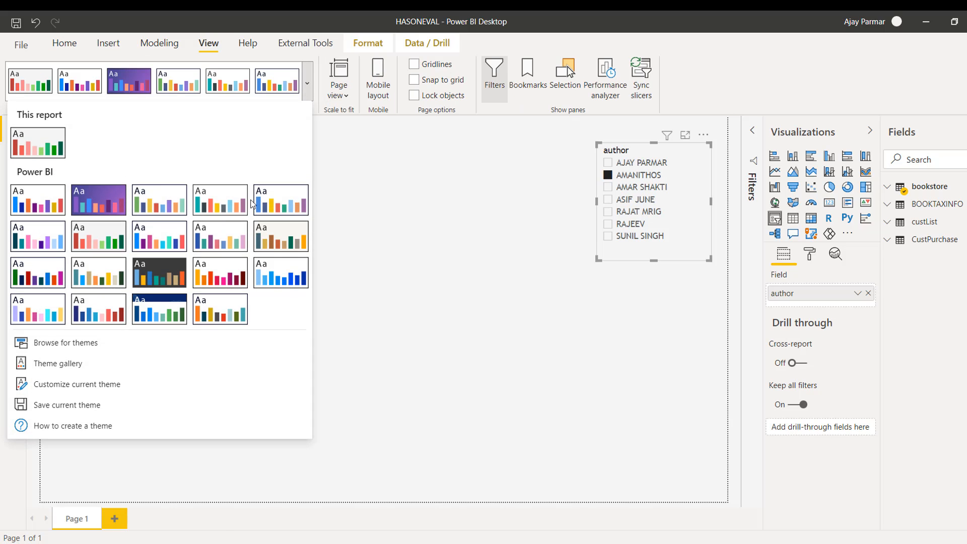
{"action": "left_click", "coordinate": [97, 386]}
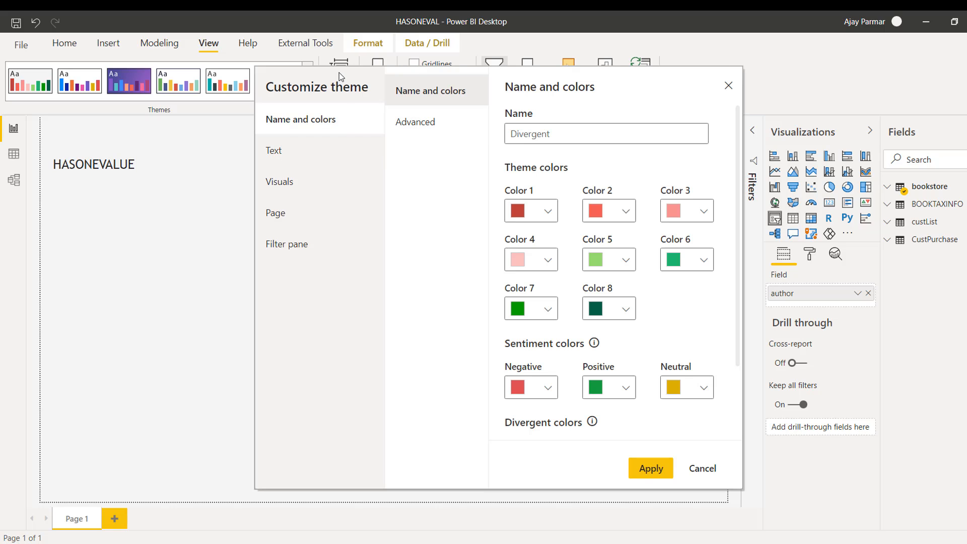
{"action": "left_click", "coordinate": [285, 158]}
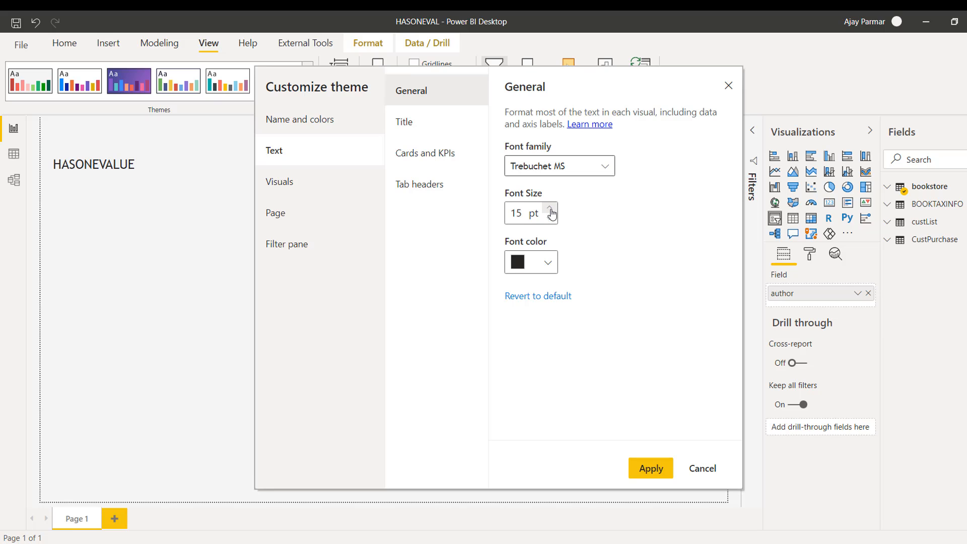
{"action": "left_click", "coordinate": [551, 220]}
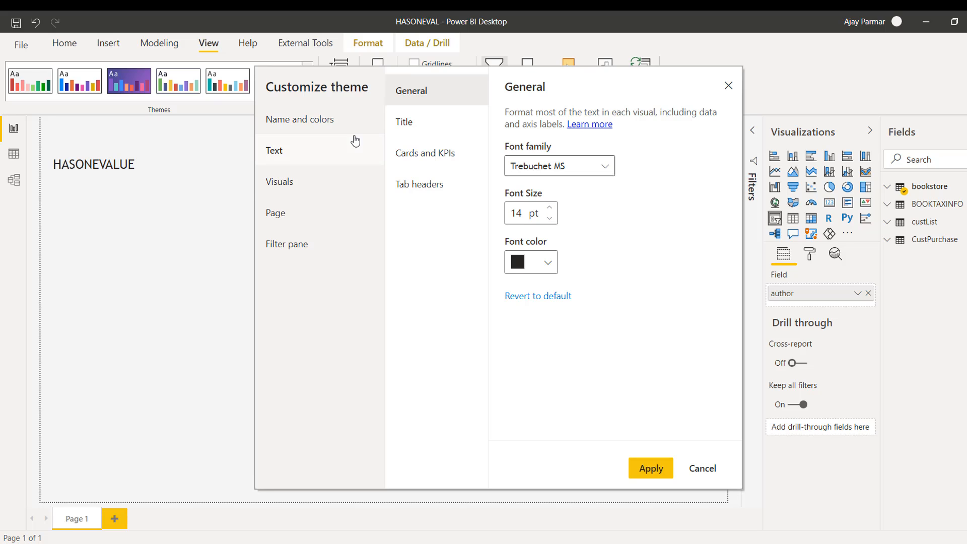
Review the theme's name and colors, general text, and visual background color settings.
{"action": "left_click", "coordinate": [314, 188]}
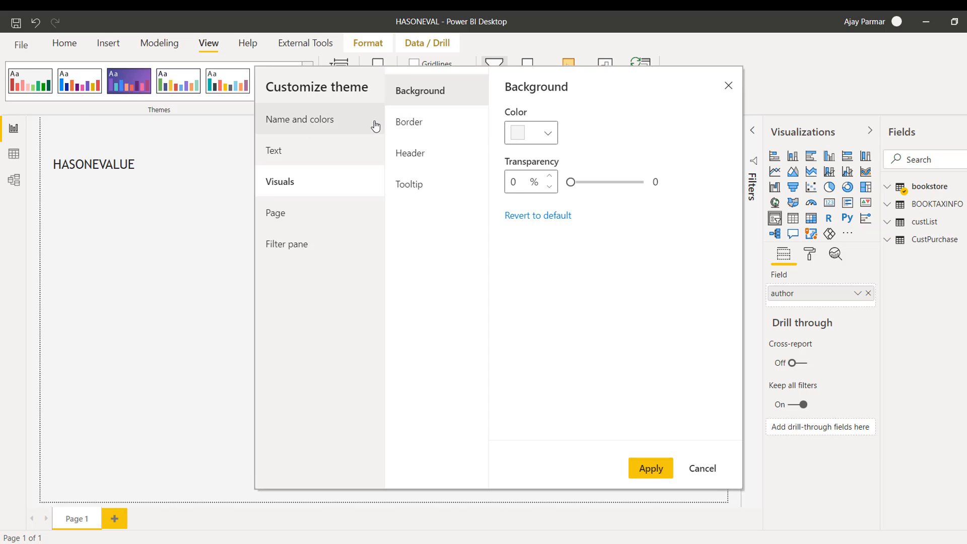
{"action": "left_click", "coordinate": [322, 129]}
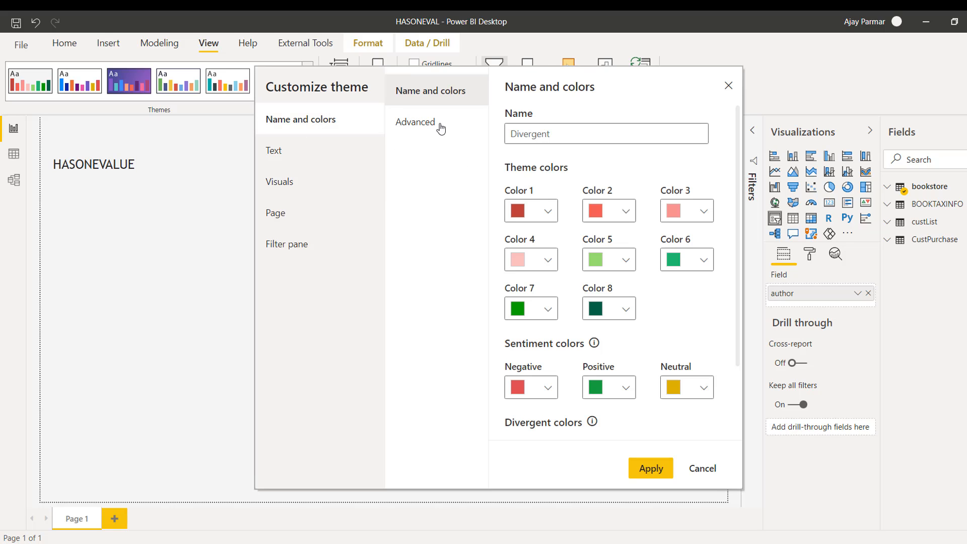
{"action": "left_click", "coordinate": [317, 153]}
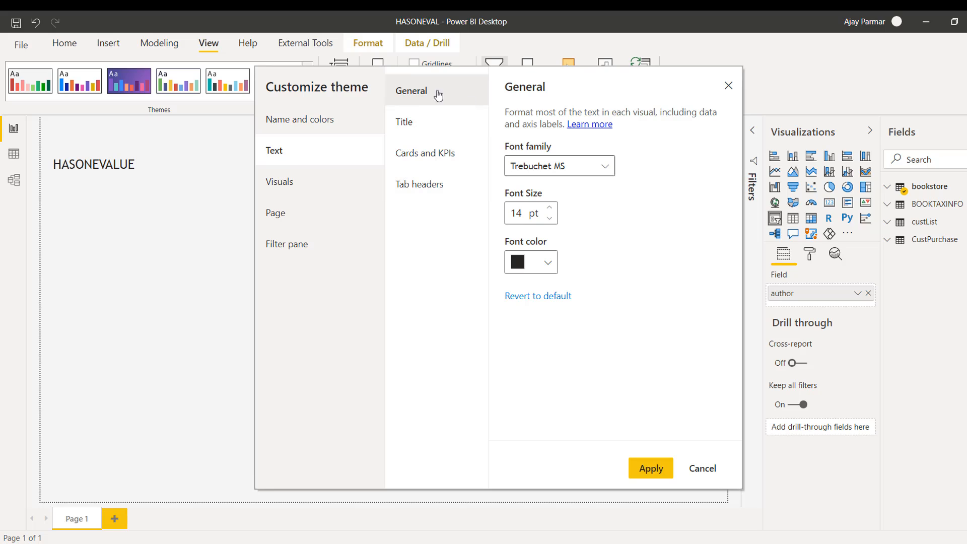
{"action": "left_click", "coordinate": [301, 183]}
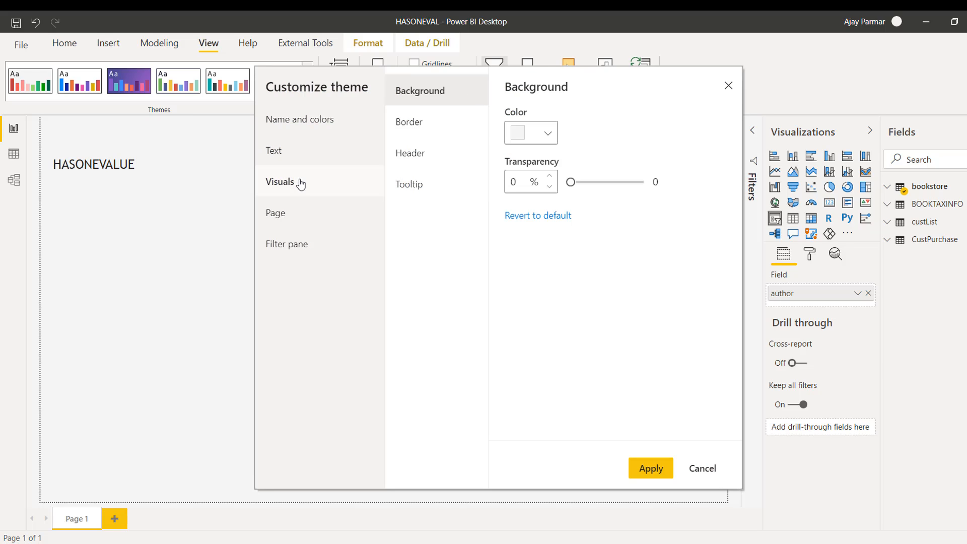
{"action": "left_click", "coordinate": [548, 135]}
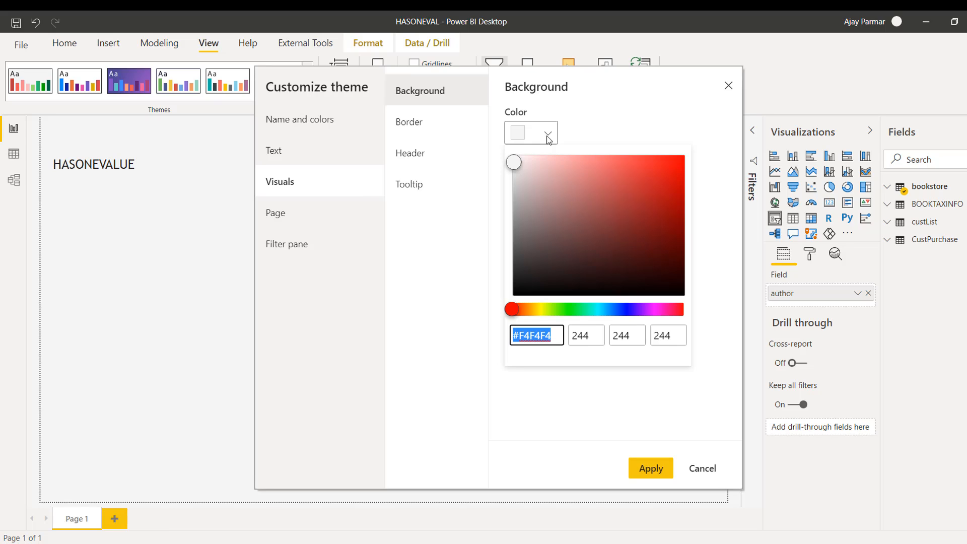
{"action": "left_click", "coordinate": [426, 130]}
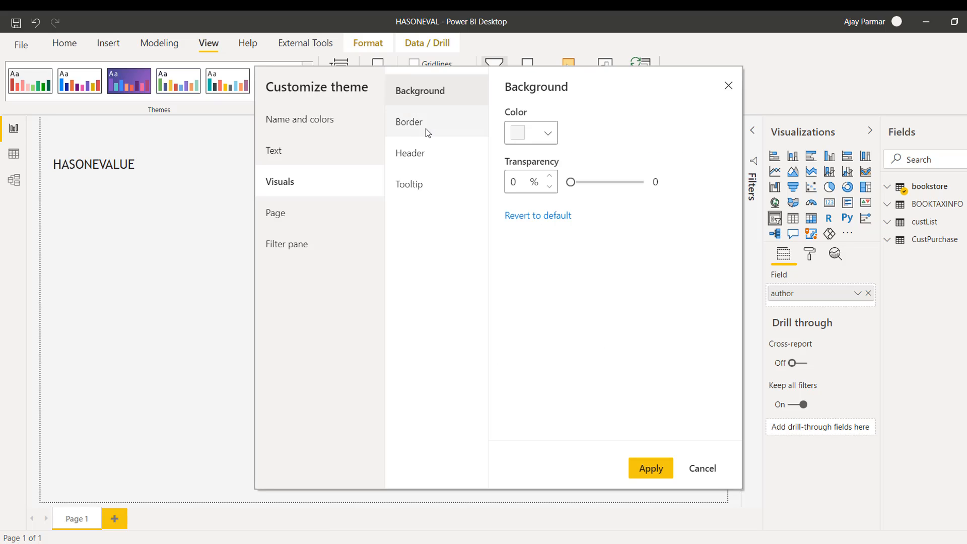
Turn on a black border with a 1 px radius for visuals, and apply the customized theme.
{"action": "left_click", "coordinate": [420, 130]}
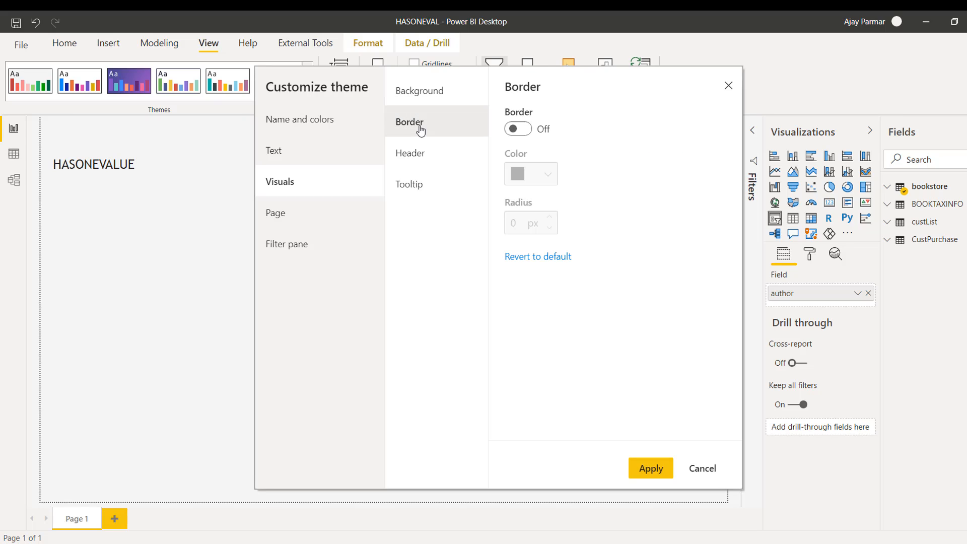
{"action": "left_click", "coordinate": [529, 131]}
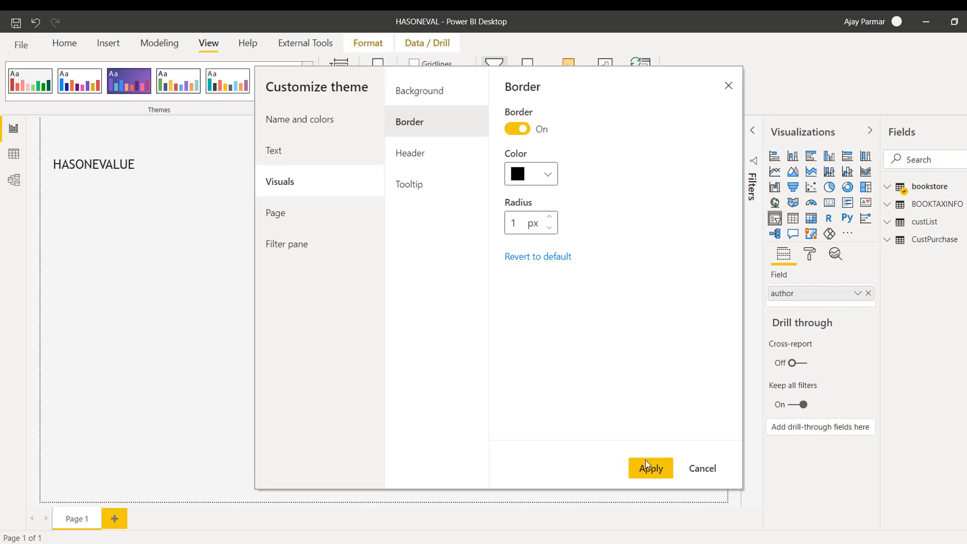
{"action": "left_click", "coordinate": [649, 476]}
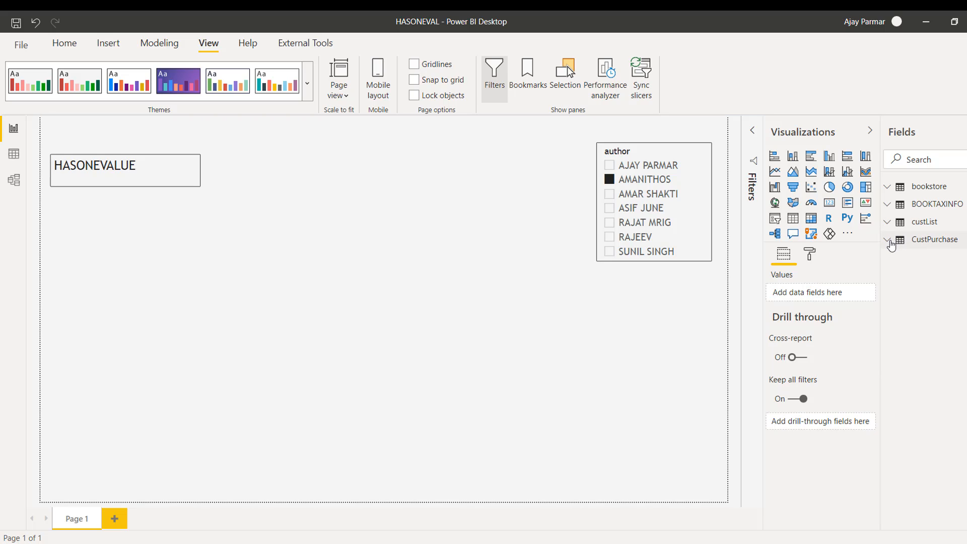
Delete the HASONEVALUE_dAX and HASONEVALUE_dAX2 measures from the CustPurchase table.
{"action": "left_click", "coordinate": [891, 245]}
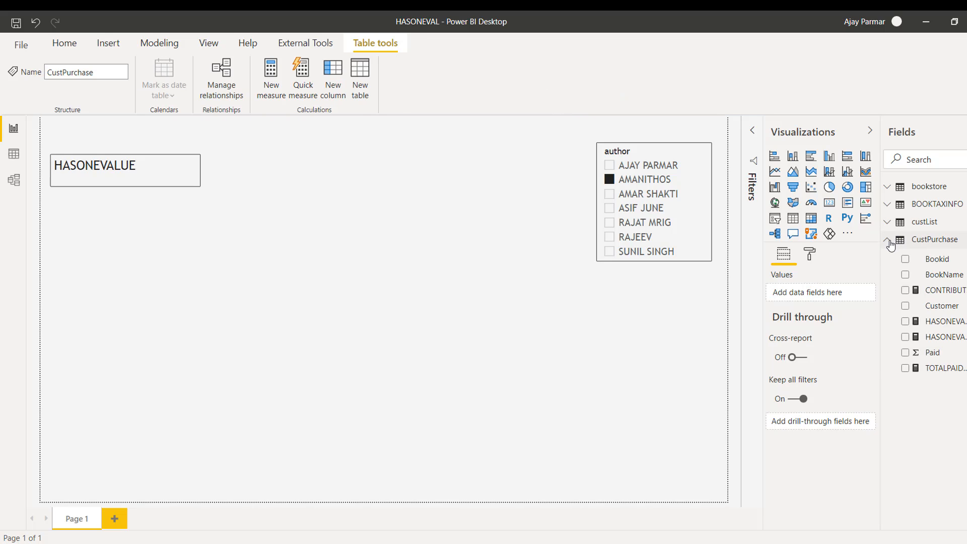
{"action": "left_click", "coordinate": [965, 337]}
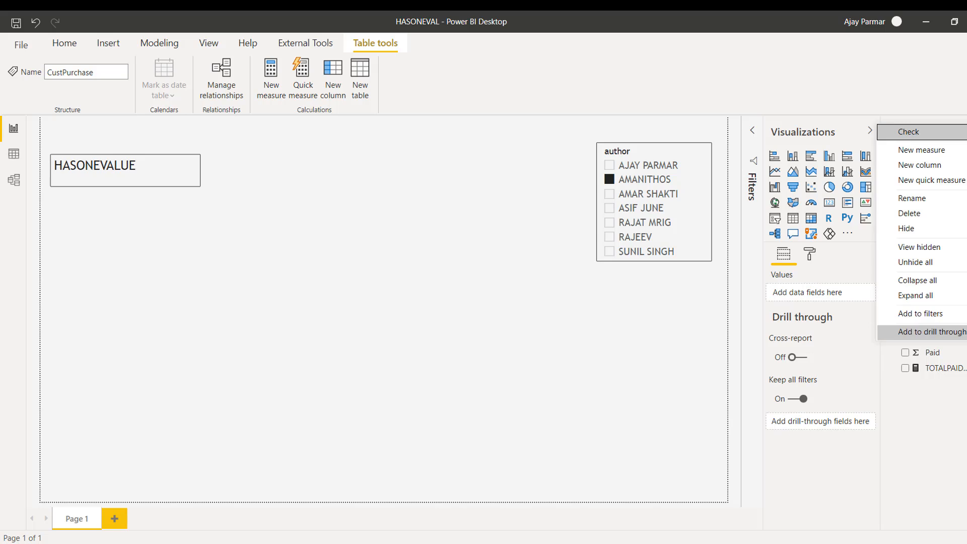
{"action": "left_click", "coordinate": [929, 212]}
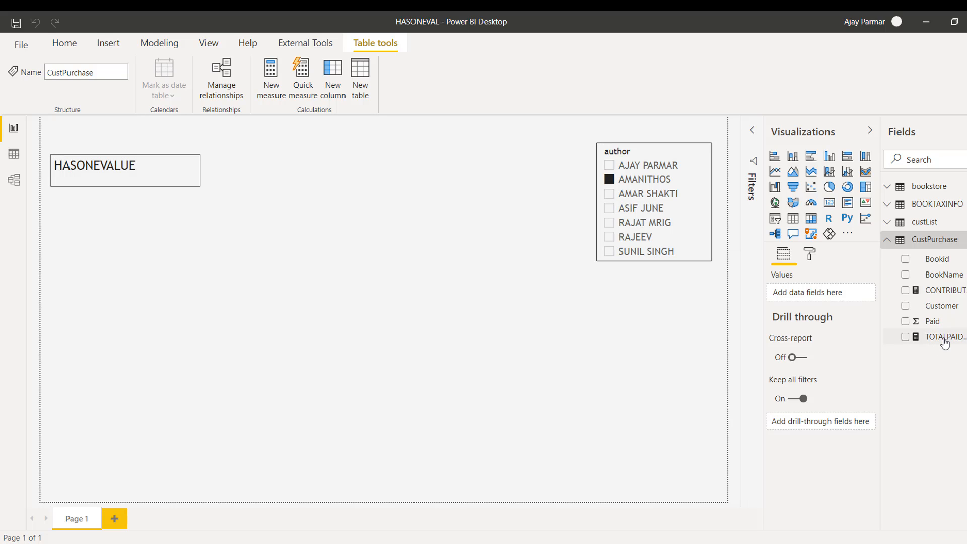
View the TOTALPAID_DAX formula, and add a table visual below the HASONEVALUE title with the Customer and TOTALPAID_DAX fields from CustPurchase.
{"action": "left_click", "coordinate": [945, 339]}
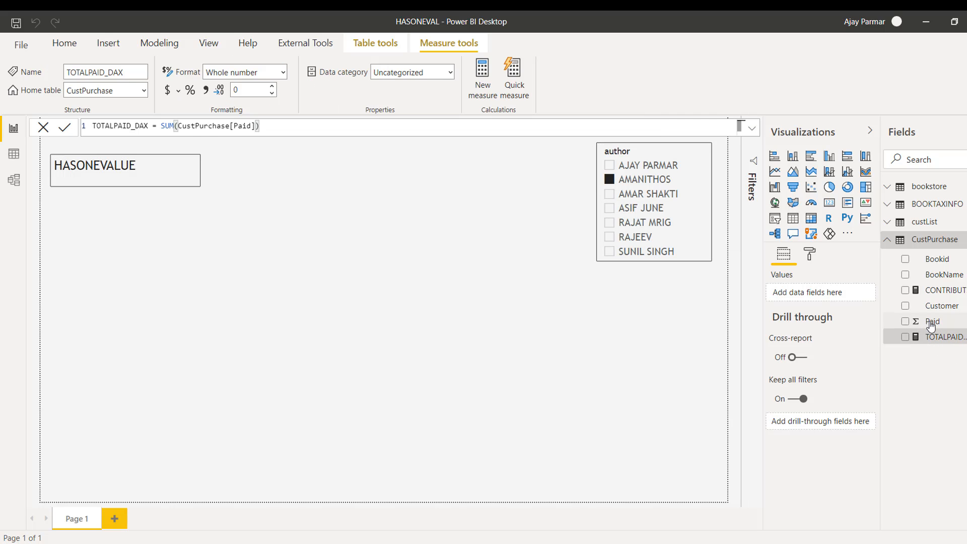
{"action": "left_click", "coordinate": [219, 282]}
{"action": "left_click", "coordinate": [795, 224]}
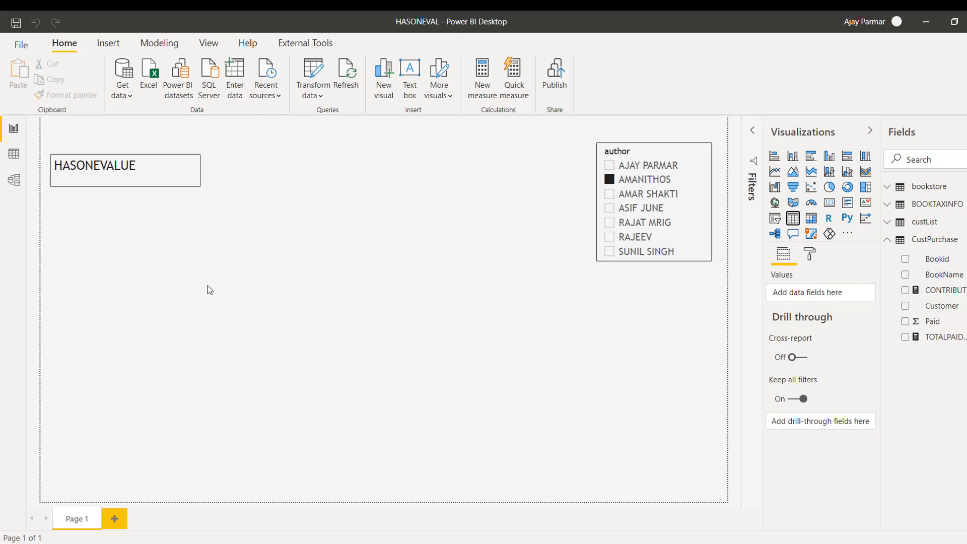
{"action": "left_click_drag", "start_coordinate": [125, 320], "coordinate": [126, 228]}
{"action": "left_click_drag", "start_coordinate": [201, 313], "coordinate": [303, 314]}
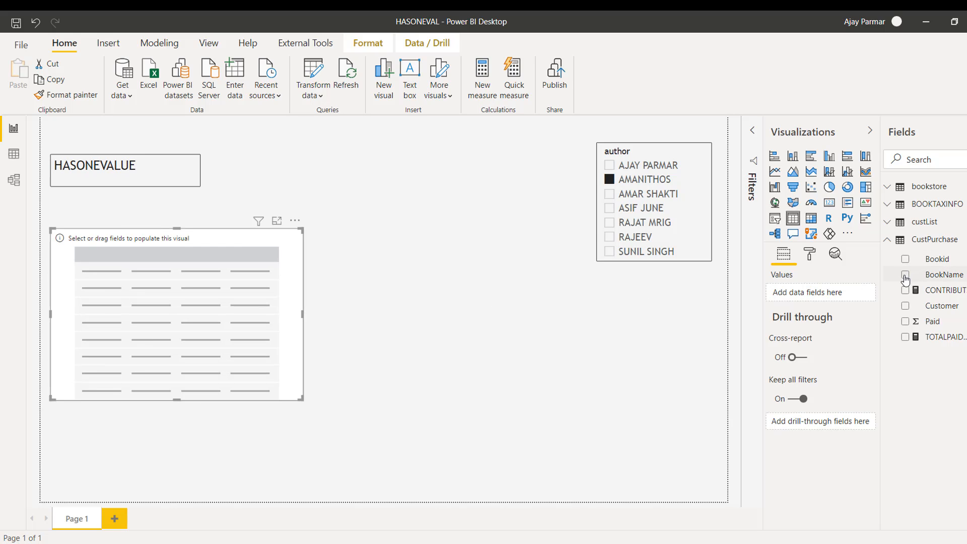
{"action": "left_click", "coordinate": [906, 306]}
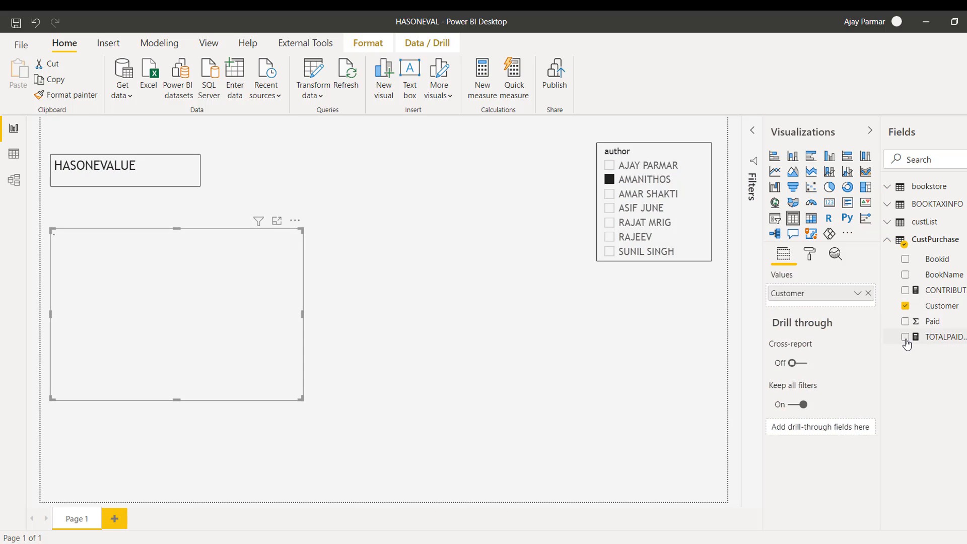
{"action": "left_click", "coordinate": [906, 337]}
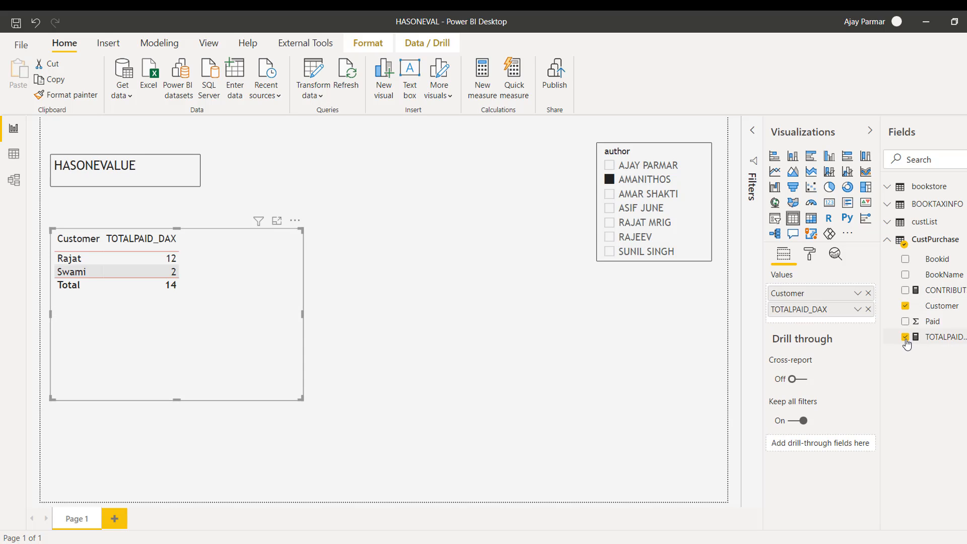
Filter the table by the third and then the fourth author in the slicer, and move the table slightly down.
{"action": "left_click", "coordinate": [610, 196]}
{"action": "left_click", "coordinate": [610, 212]}
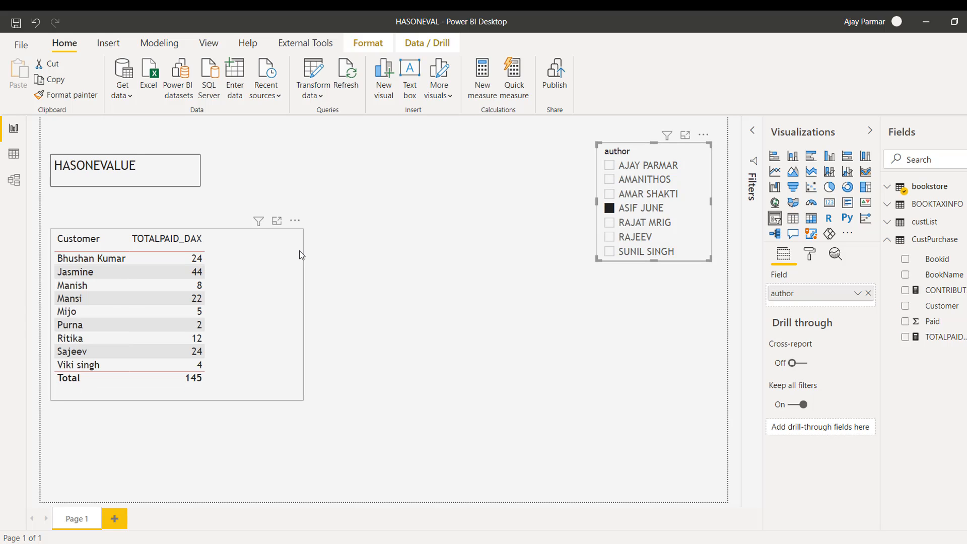
{"action": "left_click_drag", "start_coordinate": [295, 220], "coordinate": [296, 229]}
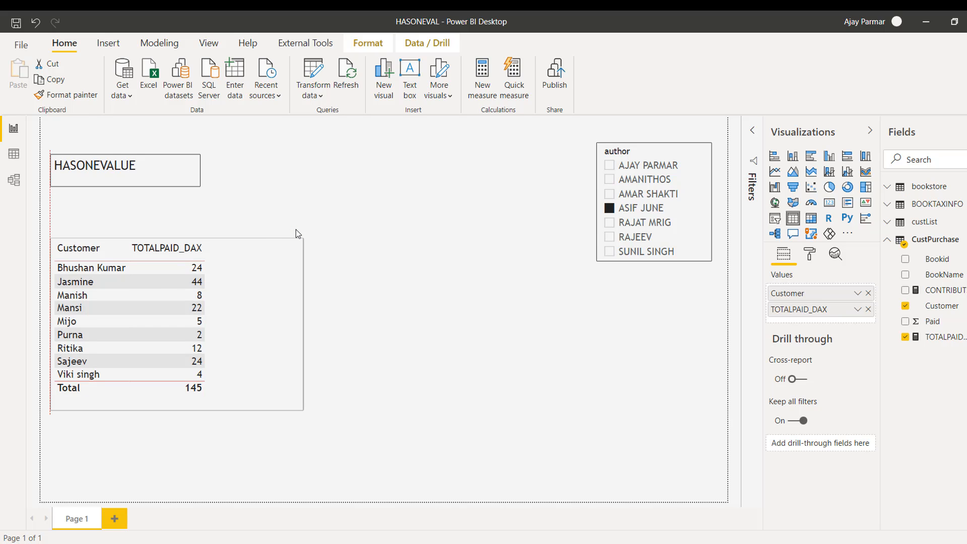
Replace the slicer selection with the third and fifth authors together, and extend the table's height downward.
{"action": "left_click", "coordinate": [610, 210]}
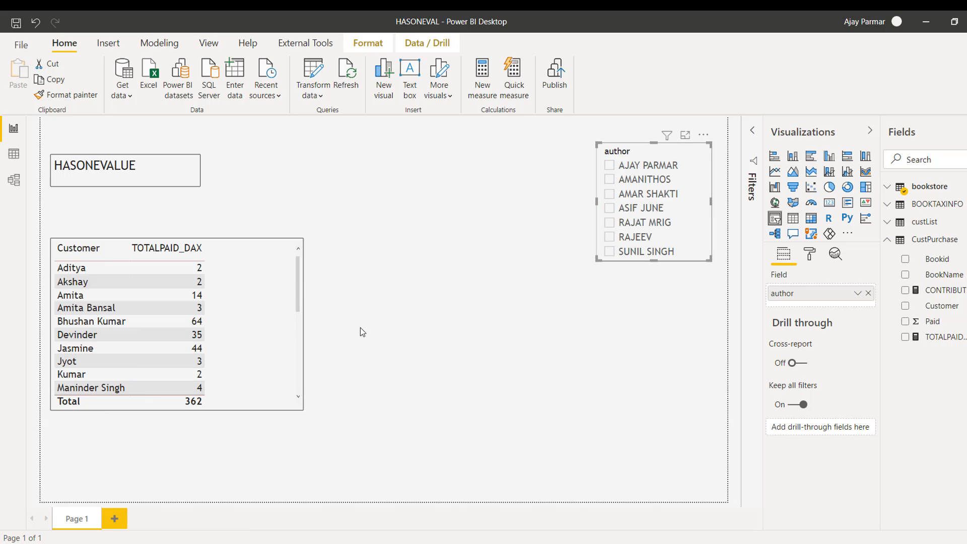
{"action": "left_click", "coordinate": [609, 223]}
{"action": "left_click", "coordinate": [609, 195]}
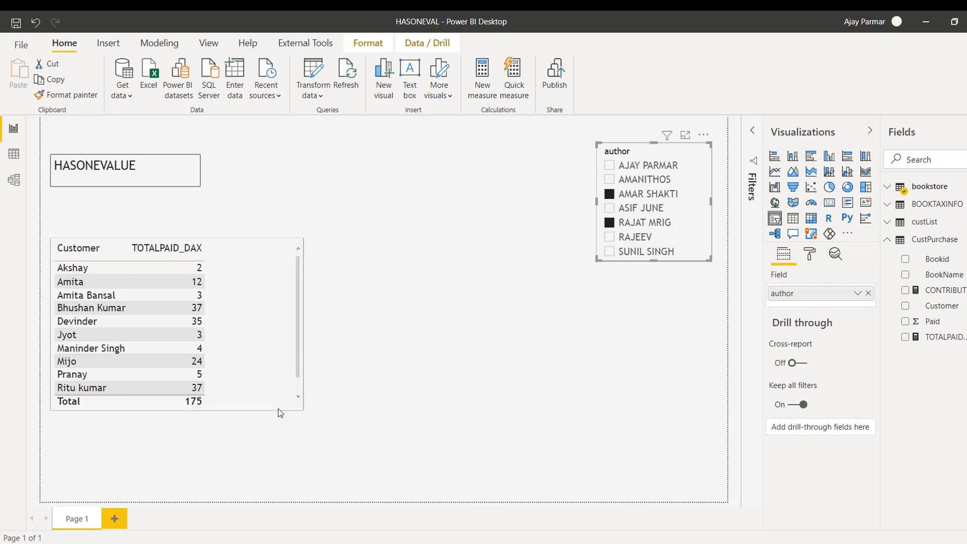
{"action": "left_click", "coordinate": [195, 407]}
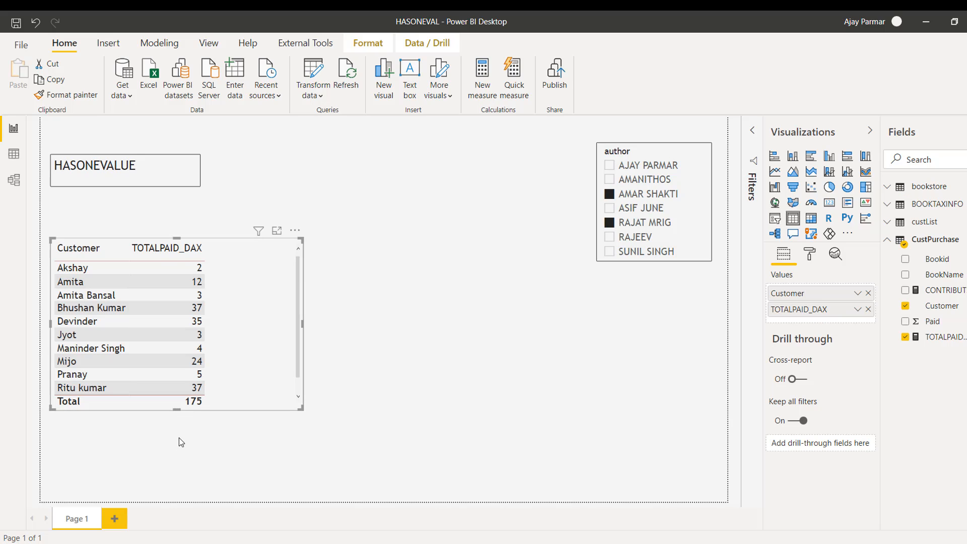
{"action": "left_click_drag", "start_coordinate": [181, 442], "coordinate": [179, 449]}
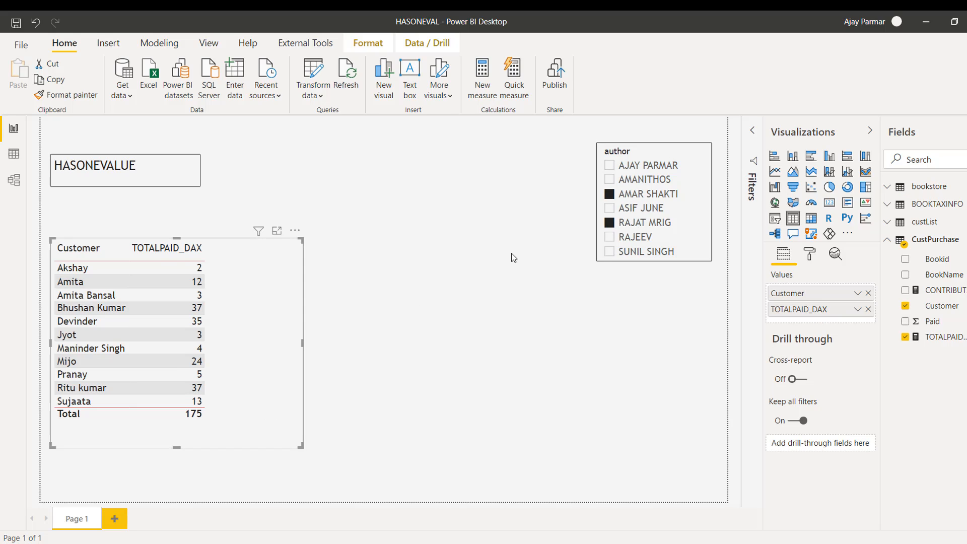
Limit the slicer to the third author only, and select the customer table visual.
{"action": "left_click", "coordinate": [610, 227]}
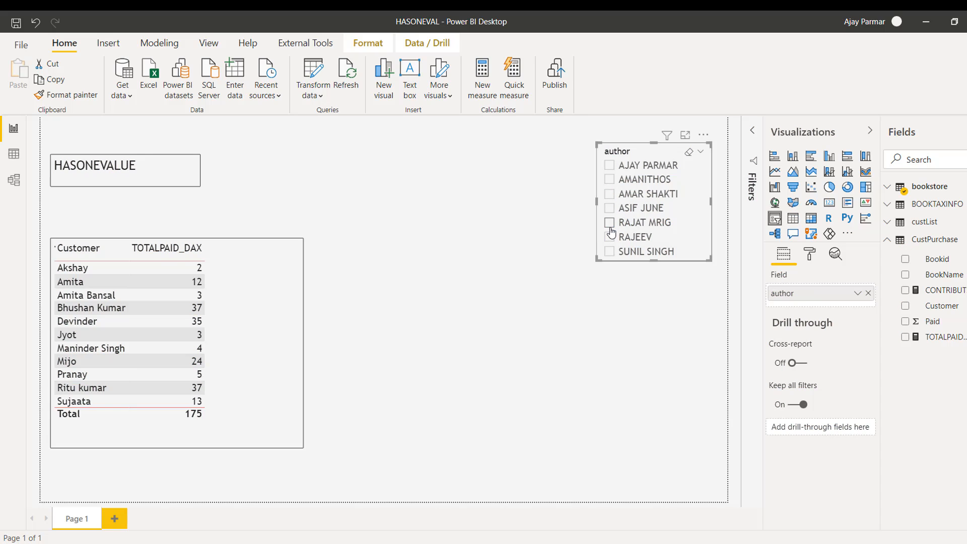
{"action": "left_click", "coordinate": [610, 195]}
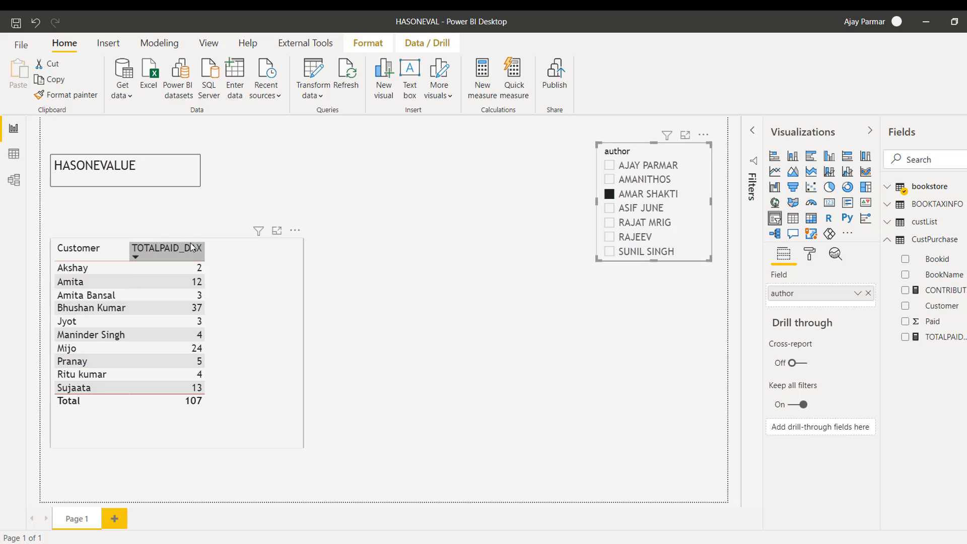
{"action": "left_click", "coordinate": [276, 265]}
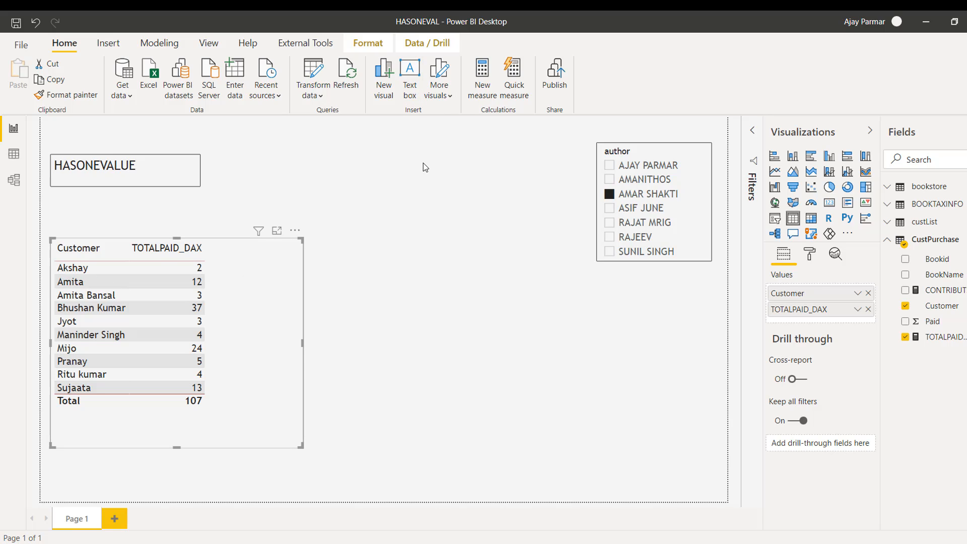
Create a new measure and start its formula with DIVIDE and [TOTALPAID_DAX] as the numerator.
{"action": "left_click", "coordinate": [482, 83]}
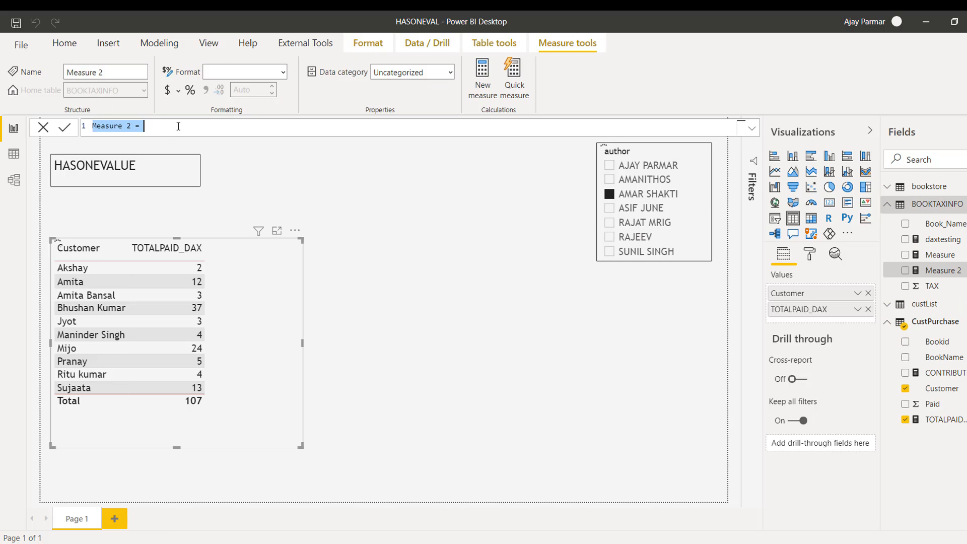
{"action": "left_click", "coordinate": [179, 126]}
{"action": "type", "text": "DIVIDE("}
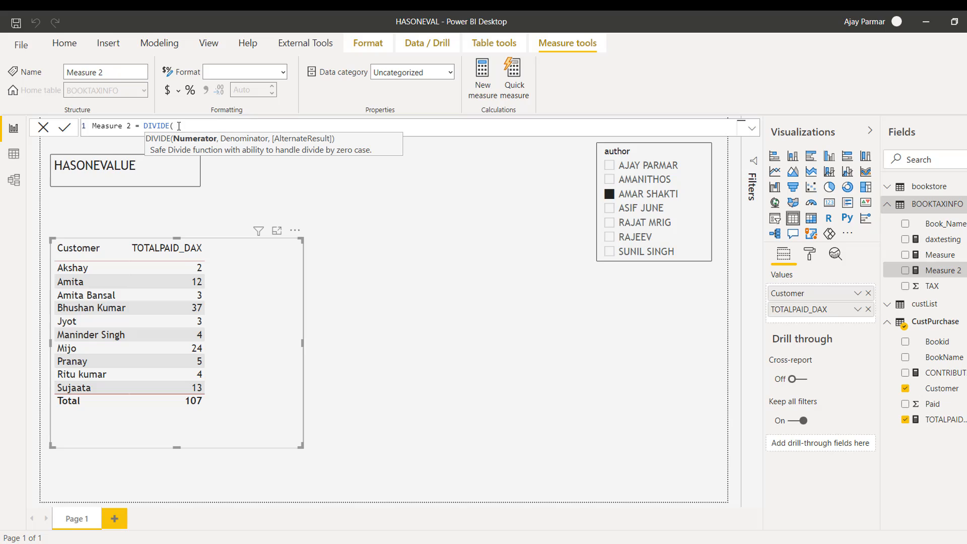
{"action": "type", "text": "TOTA"}
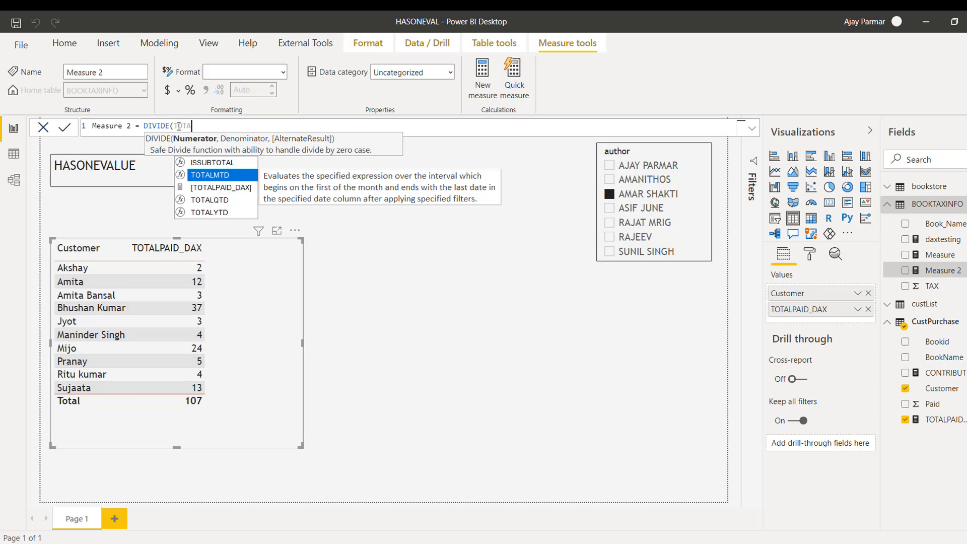
{"action": "key", "text": "Down"}
{"action": "key", "text": "Tab"}
Enter the DIVIDE denominator as CALCULATE([TOTALPAID_DAX],ALL(custList[Customer]).
{"action": "type", "text": ",CALC"}
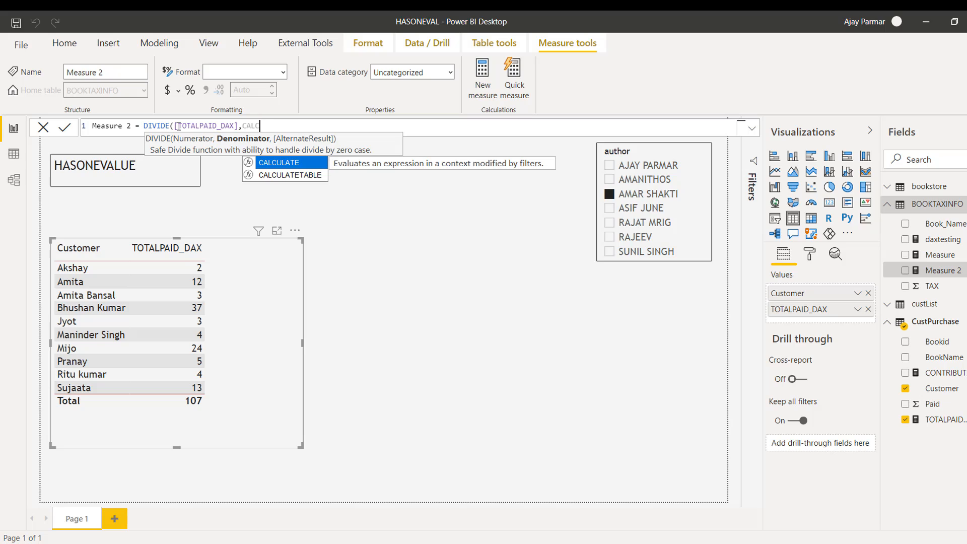
{"action": "key", "text": "Tab"}
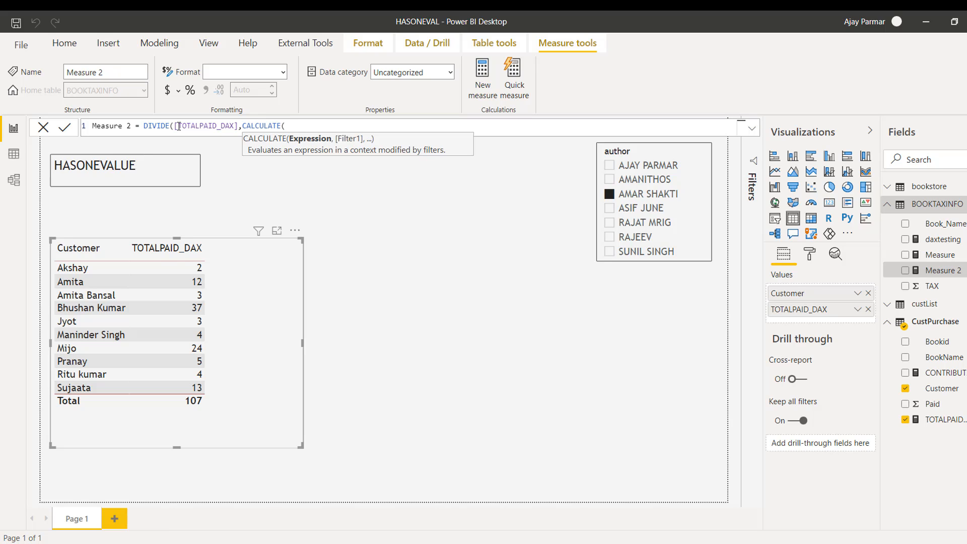
{"action": "type", "text": "TOTAL"}
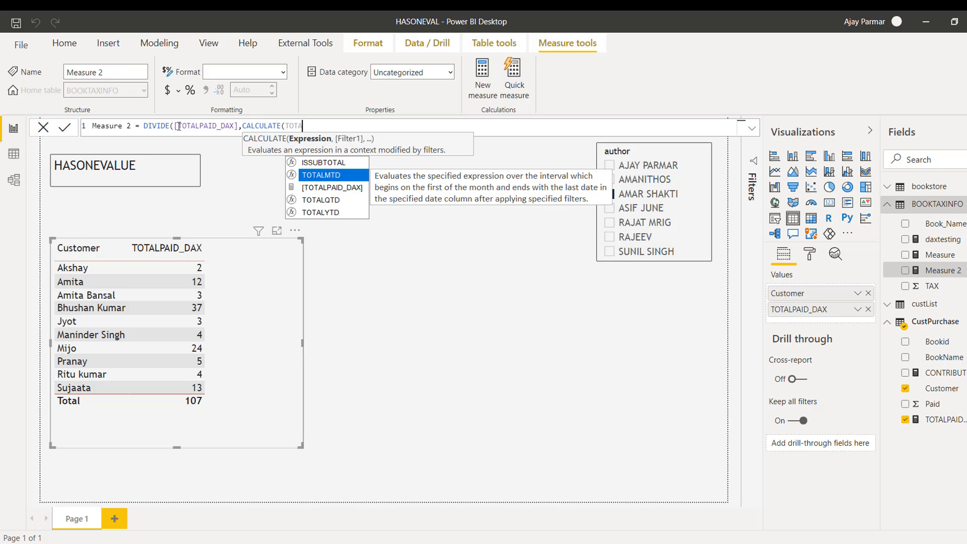
{"action": "type", "text": "P"}
{"action": "key", "text": "Tab"}
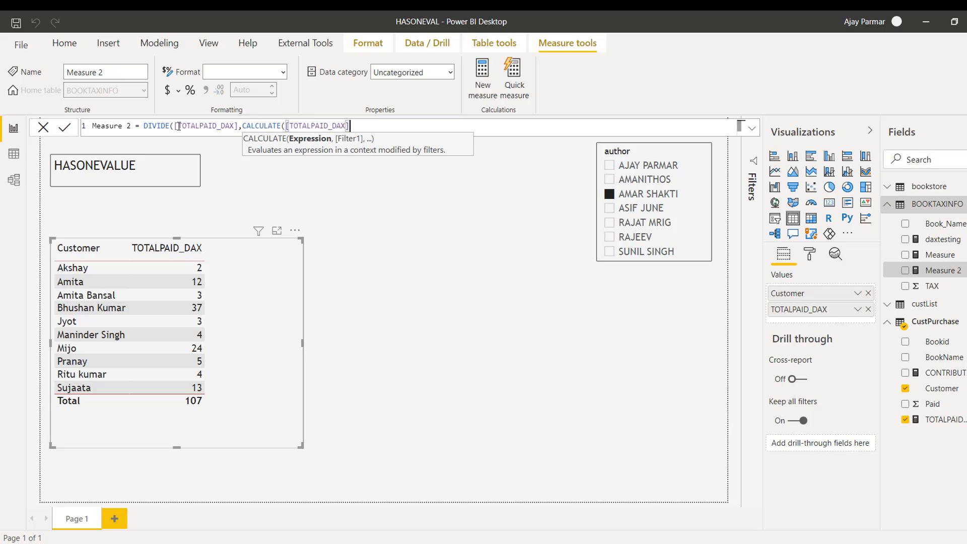
{"action": "type", "text": ",ALL"}
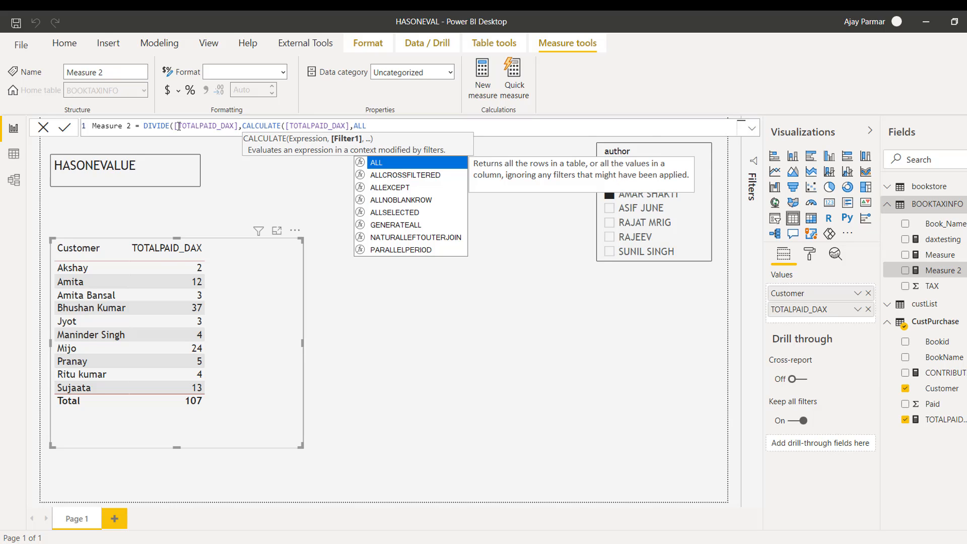
{"action": "type", "text": "(cust"}
{"action": "key", "text": "Tab"}
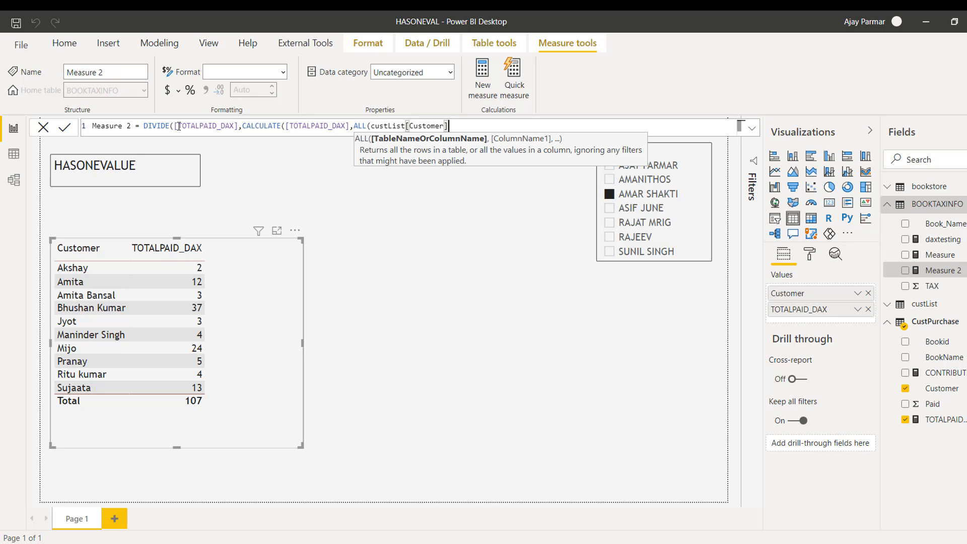
{"action": "type", "text": ")"}
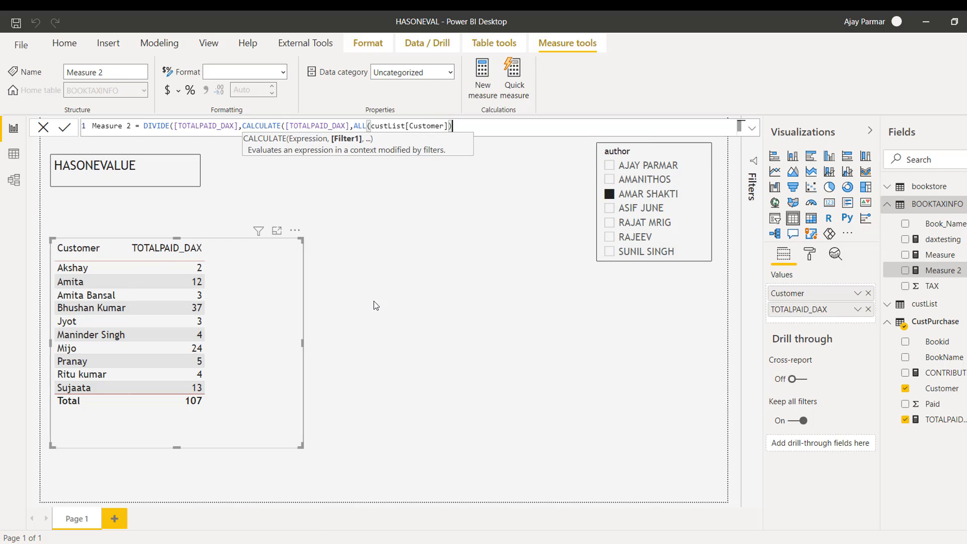
Rename the new measure CONTRIBUTION, close the CALCULATE and DIVIDE parentheses, and commit the formula.
{"action": "double_click", "coordinate": [106, 127]}
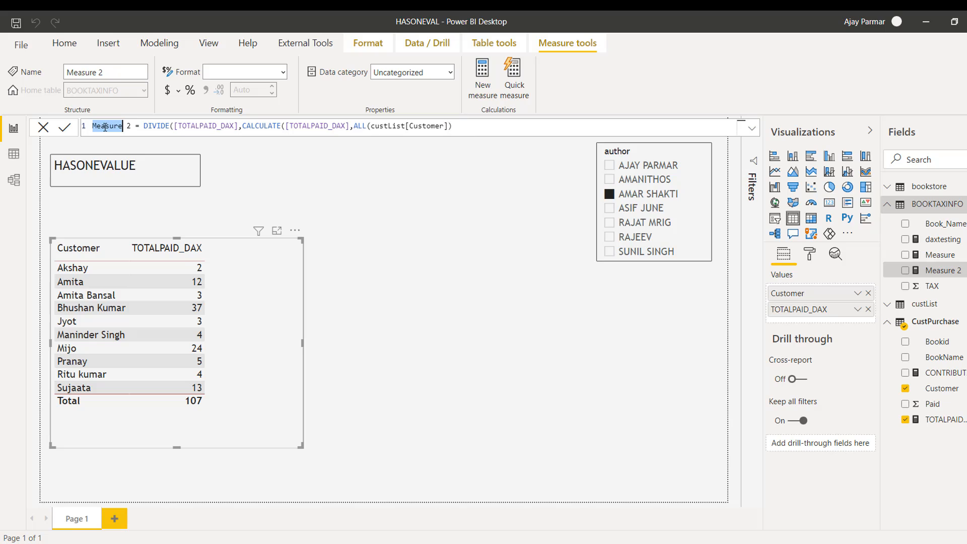
{"action": "type", "text": "CONTRIBUTI"}
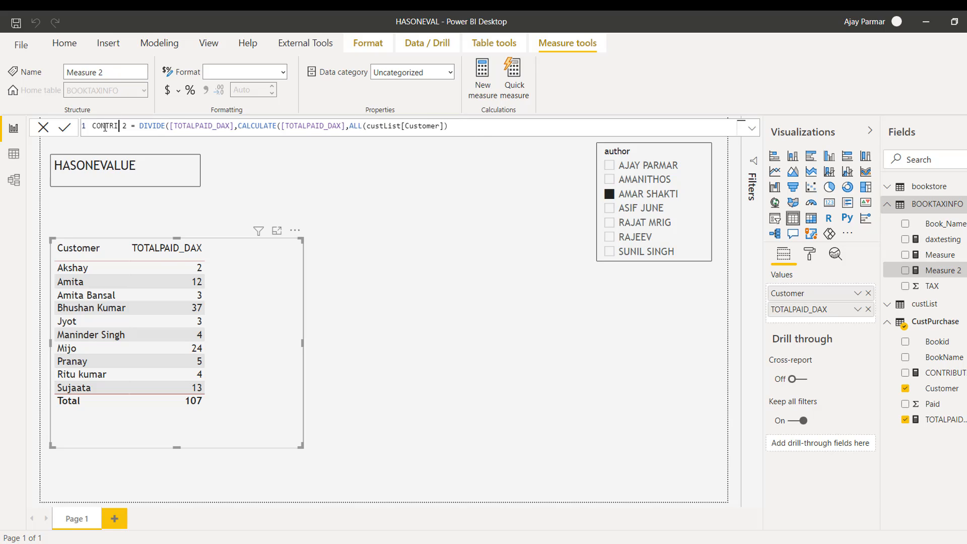
{"action": "type", "text": "ON"}
{"action": "key", "text": "Delete"}
{"action": "key", "text": "Delete"}
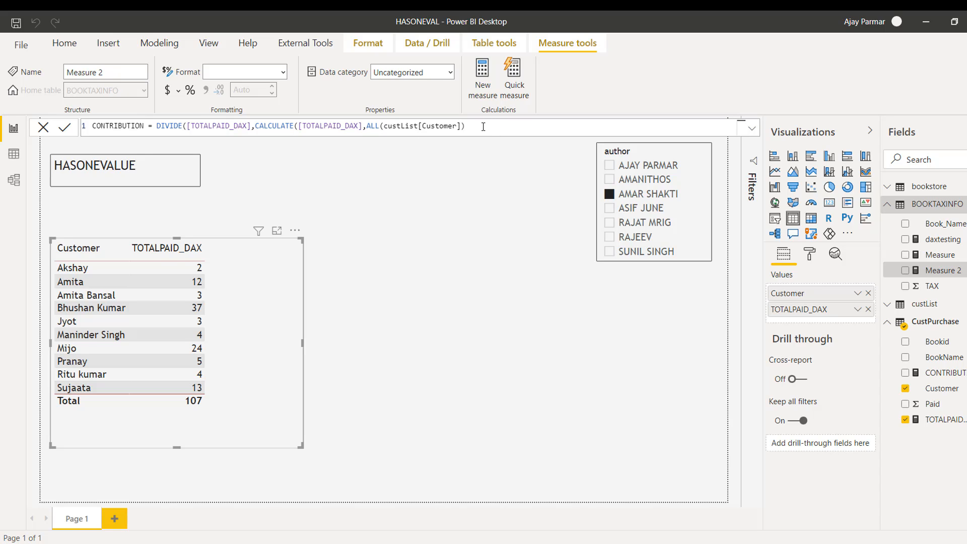
{"action": "type", "text": ")"}
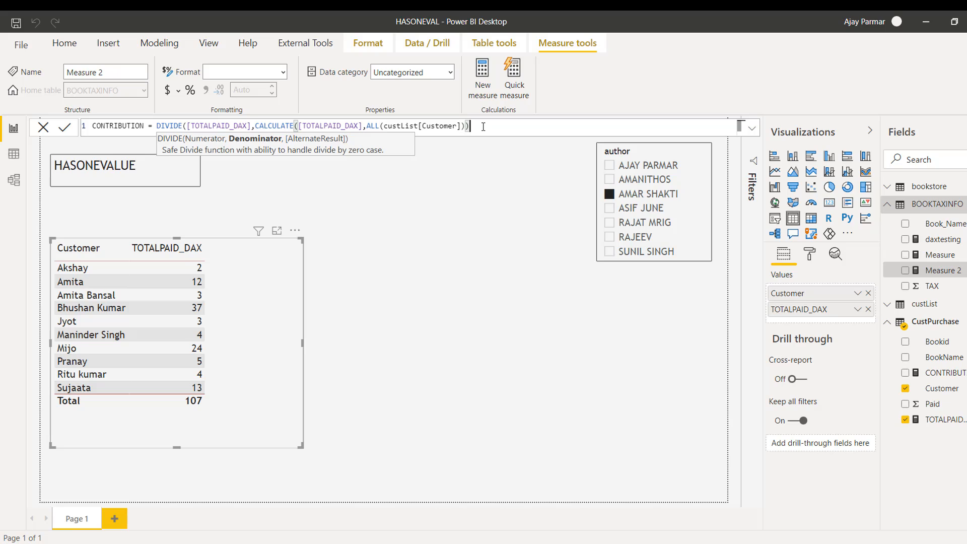
{"action": "type", "text": ")"}
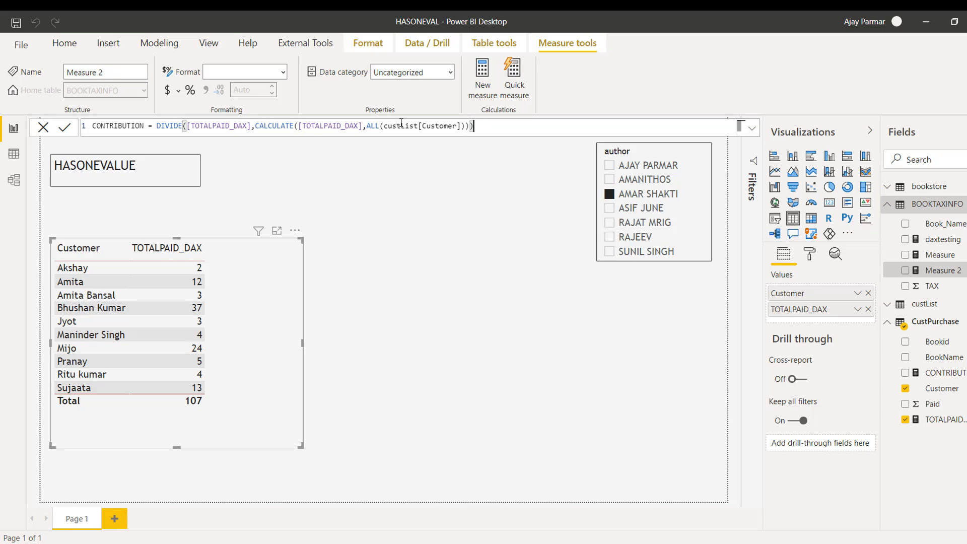
{"action": "key", "text": "Return"}
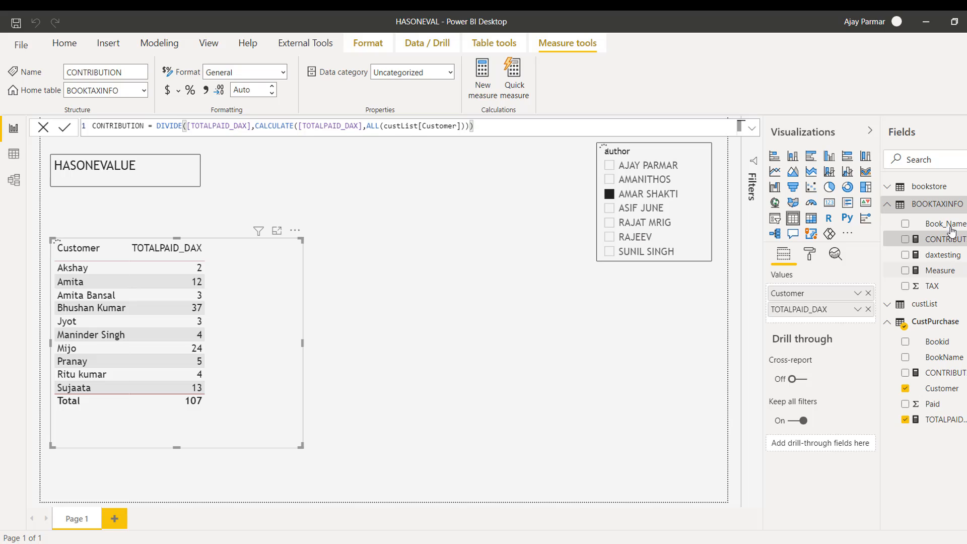
Set the CONTRIBUTION measure's home table to CustPurchase and add the measure to the customer table visual.
{"action": "left_click", "coordinate": [144, 90]}
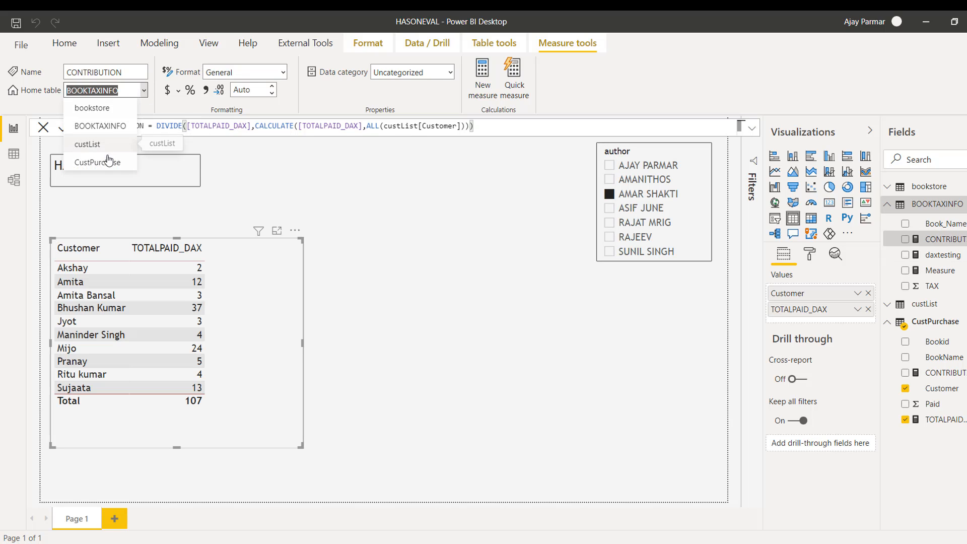
{"action": "left_click", "coordinate": [108, 166]}
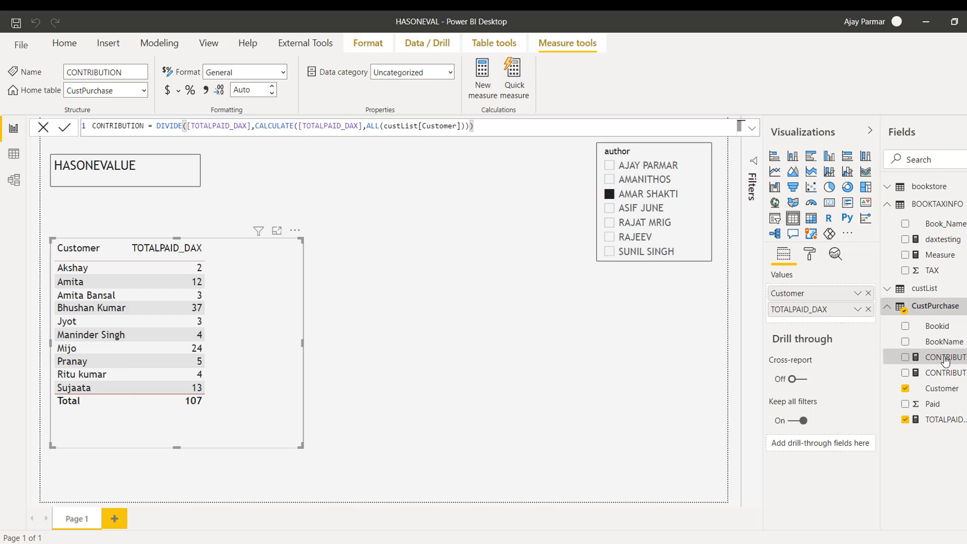
{"action": "left_click_drag", "start_coordinate": [945, 361], "coordinate": [256, 316]}
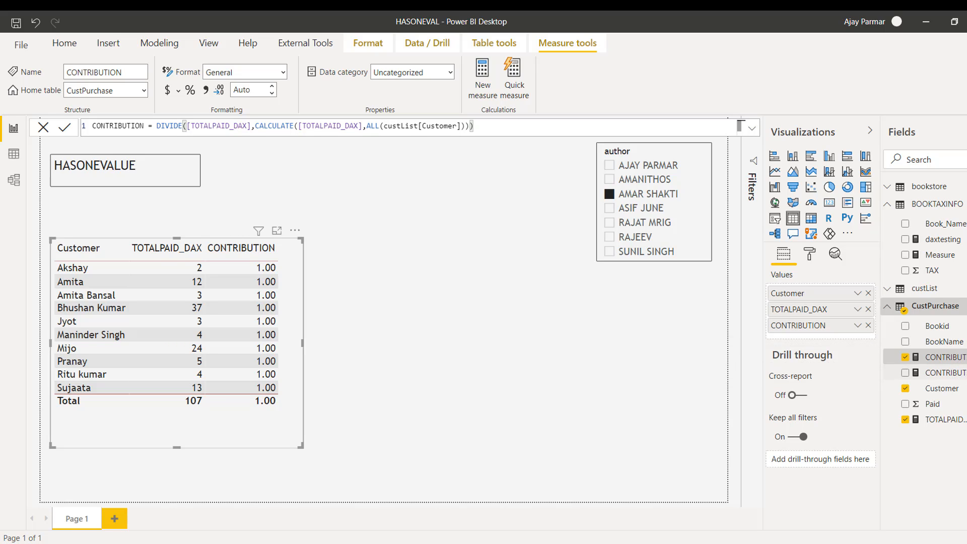
Delete the older, unused contribution measure from the CustPurchase table.
{"action": "right_click", "coordinate": [937, 357]}
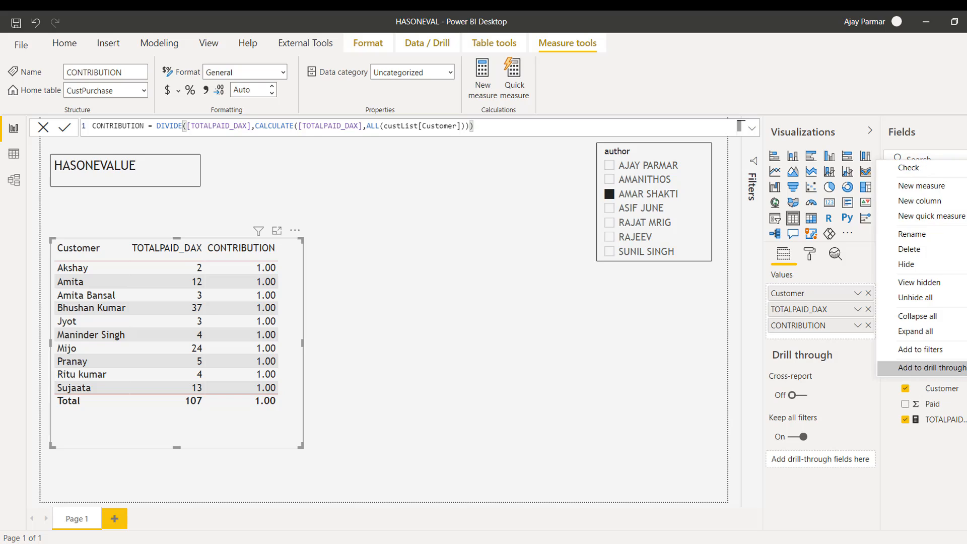
{"action": "left_click", "coordinate": [919, 250]}
{"action": "left_click", "coordinate": [563, 301]}
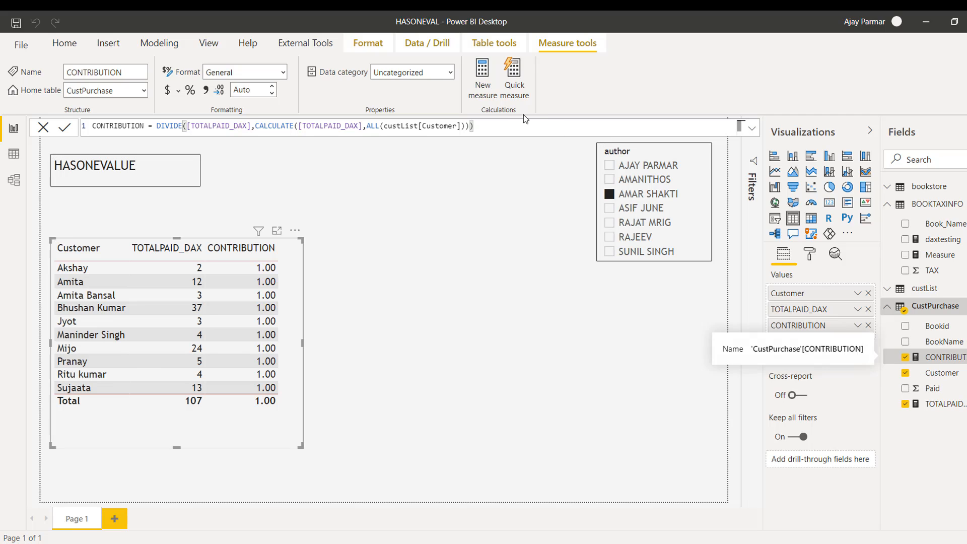
Format the CONTRIBUTION measure as a percentage and review the formulas of TOTALPAID_DAX and CONTRIBUTION.
{"action": "left_click", "coordinate": [190, 94]}
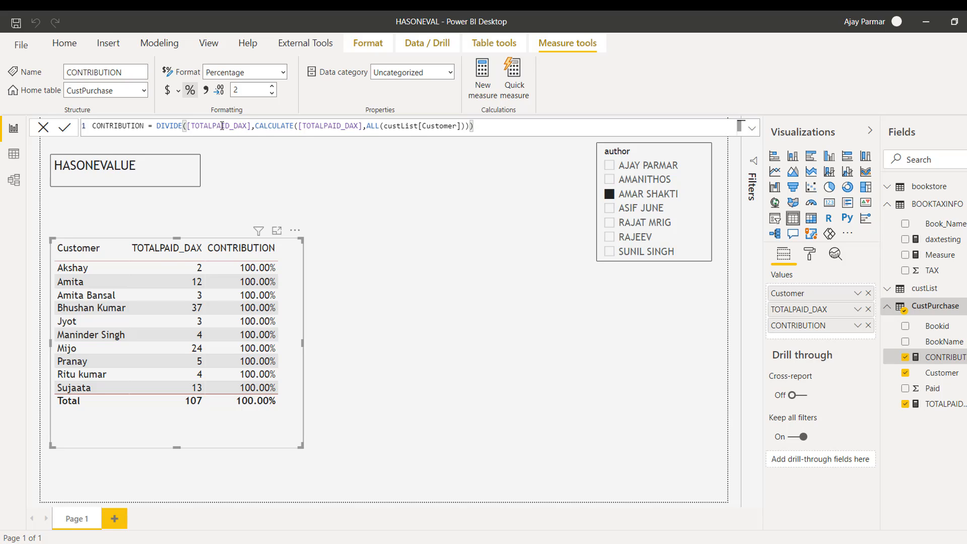
{"action": "left_click", "coordinate": [946, 405]}
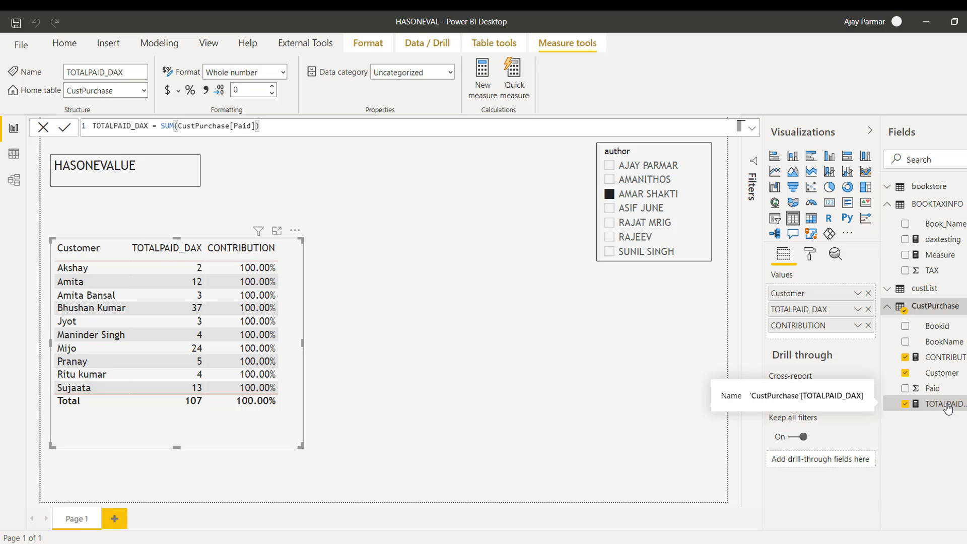
{"action": "left_click", "coordinate": [945, 358]}
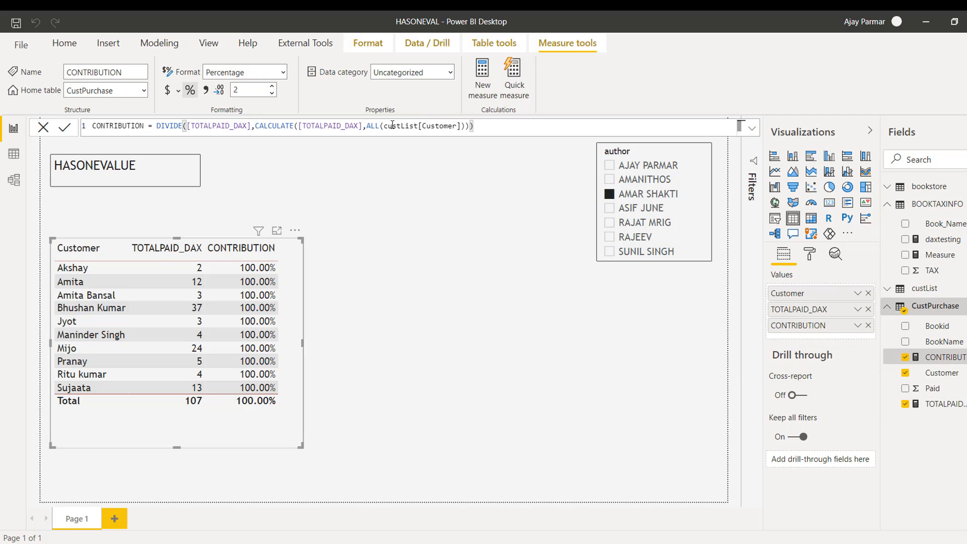
Replace the custList table reference inside ALL in the CONTRIBUTION formula with the column CustPurchase[Customer].
{"action": "left_click", "coordinate": [418, 126]}
{"action": "key", "text": "BackSpace"}
{"action": "key", "text": "BackSpace"}
{"action": "key", "text": "BackSpace"}
{"action": "key", "text": "BackSpace"}
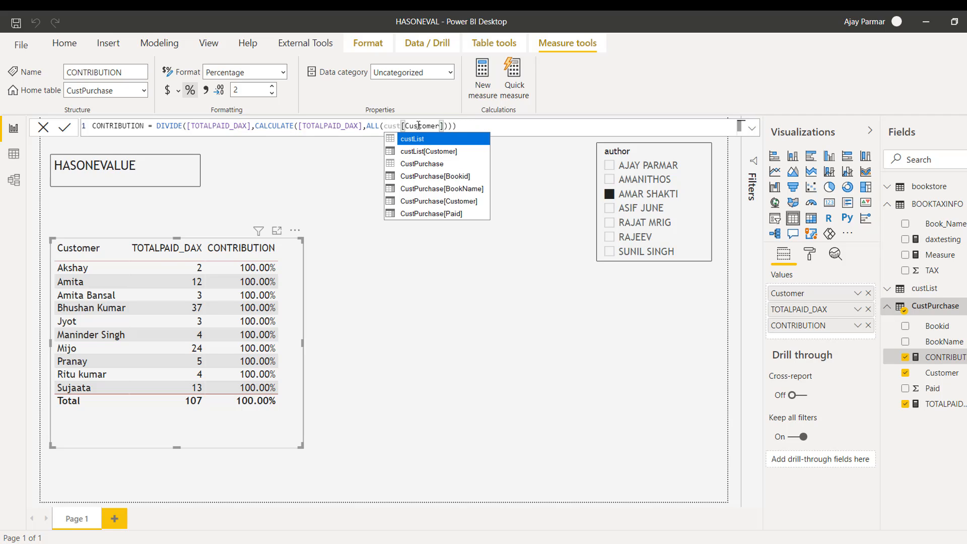
{"action": "type", "text": "O"}
{"action": "key", "text": "BackSpace"}
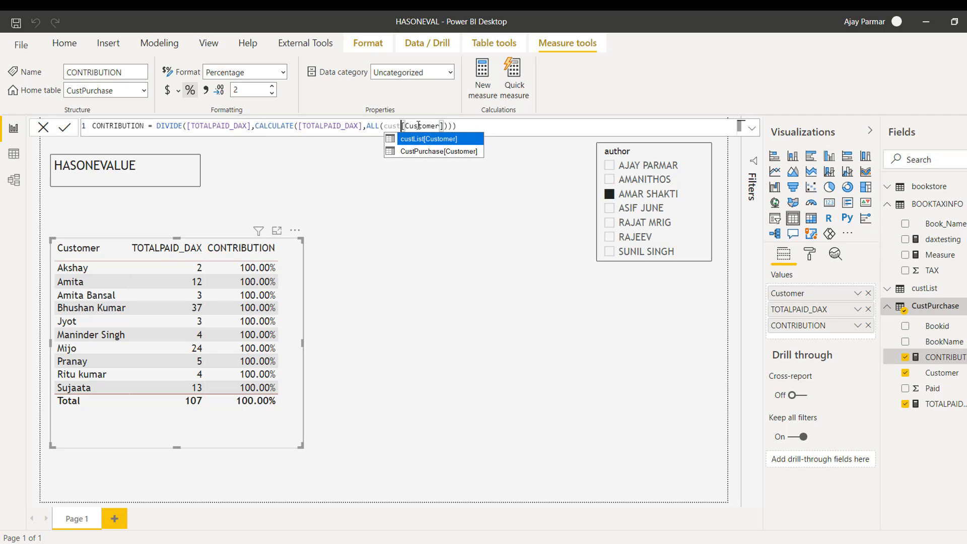
{"action": "type", "text": "P"}
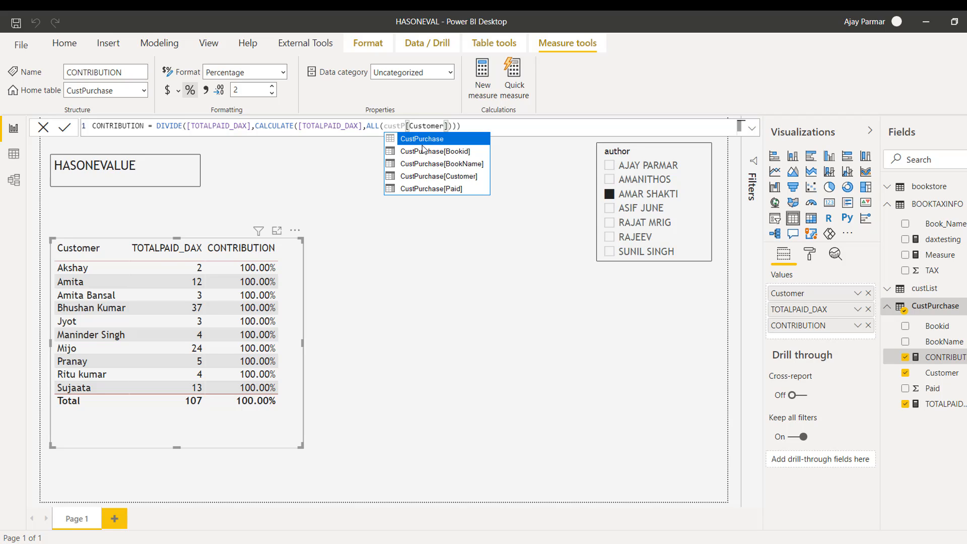
{"action": "key", "text": "Down"}
{"action": "key", "text": "Down"}
{"action": "key", "text": "Down"}
{"action": "key", "text": "Tab"}
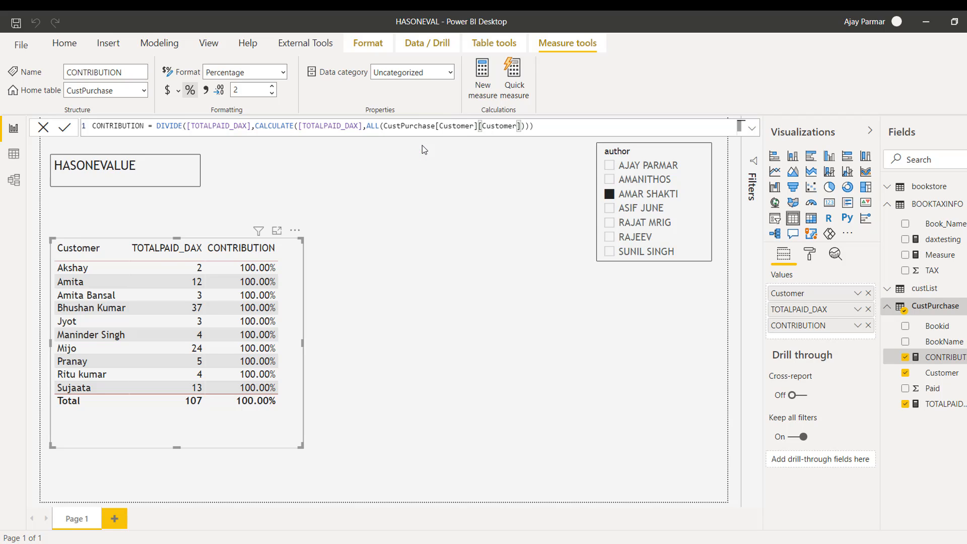
Remove the leftover duplicate [Customer] reference after CustPurchase[Customer] and commit the CONTRIBUTION formula.
{"action": "key", "text": "Delete"}
{"action": "key", "text": "Delete"}
{"action": "key", "text": "Delete"}
{"action": "key", "text": "Delete"}
{"action": "key", "text": "Delete"}
{"action": "key", "text": "Delete"}
{"action": "key", "text": "Delete"}
{"action": "key", "text": "Delete"}
{"action": "key", "text": "Delete"}
{"action": "key", "text": "Delete"}
{"action": "type", "text": "000"}
{"action": "key", "text": "BackSpace"}
{"action": "key", "text": "BackSpace"}
{"action": "key", "text": "BackSpace"}
{"action": "left_click", "coordinate": [540, 126]}
{"action": "key", "text": "Return"}
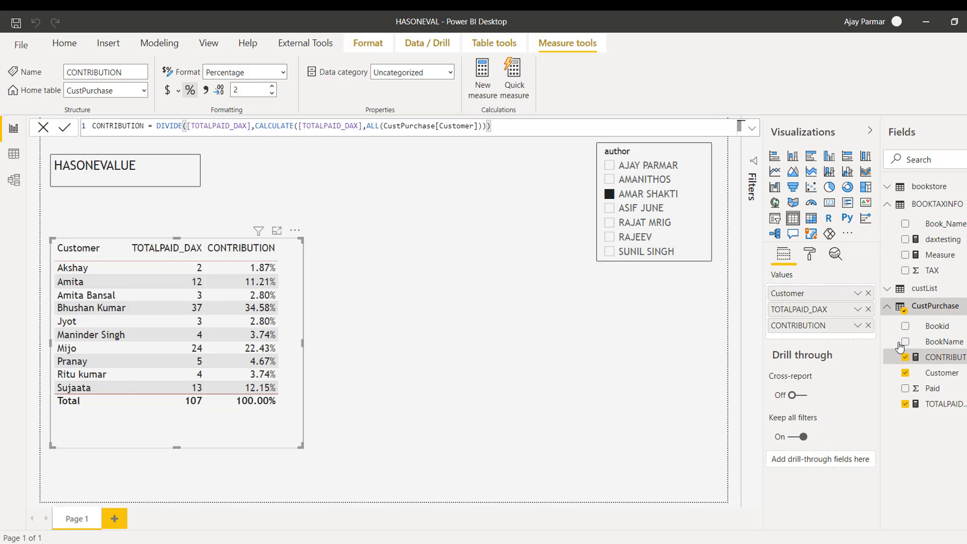
Insert IF(HASONEVALUE(bookstore[author]), in front of DIVIDE in the CONTRIBUTION formula as the logical test.
{"action": "left_click", "coordinate": [158, 127]}
{"action": "type", "text": "IF("}
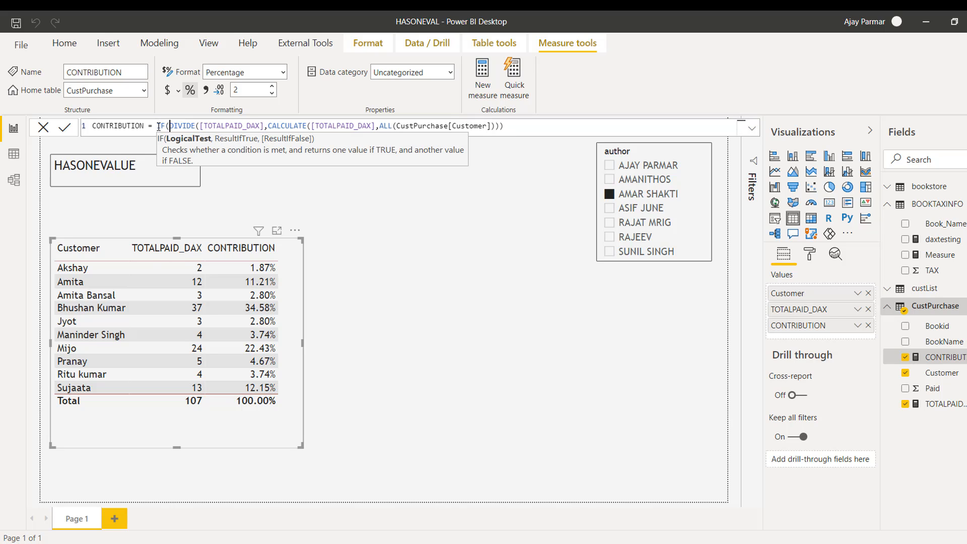
{"action": "type", "text": "HASON"}
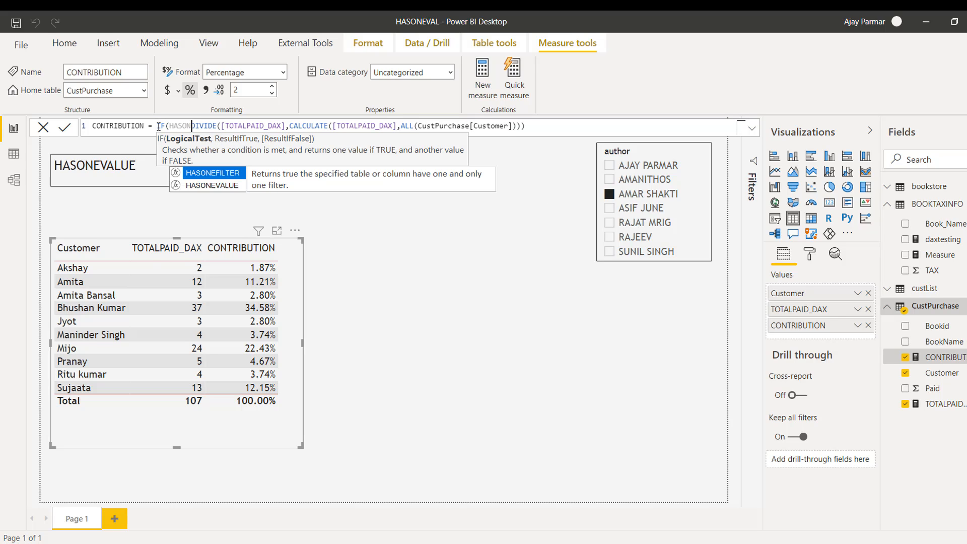
{"action": "key", "text": "Down"}
{"action": "key", "text": "Tab"}
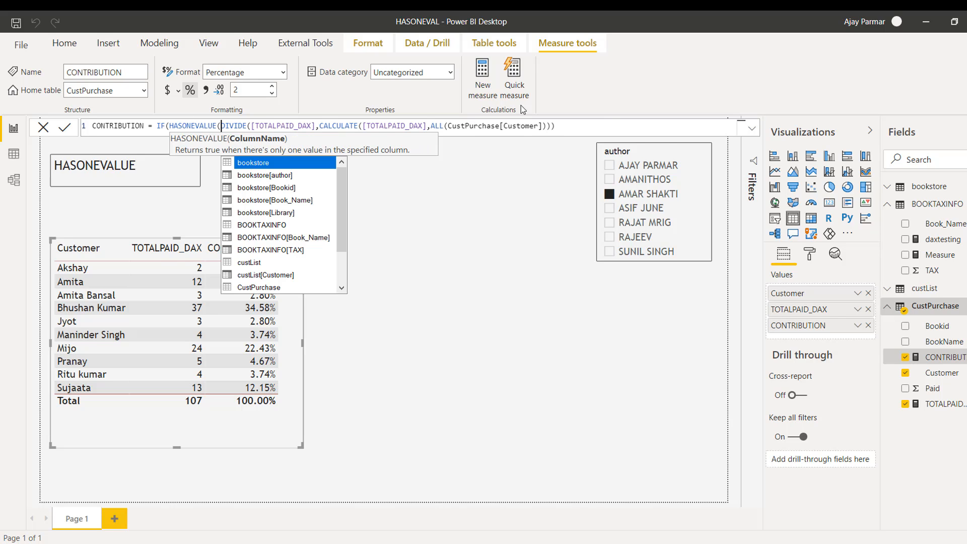
{"action": "type", "text": "AUTH"}
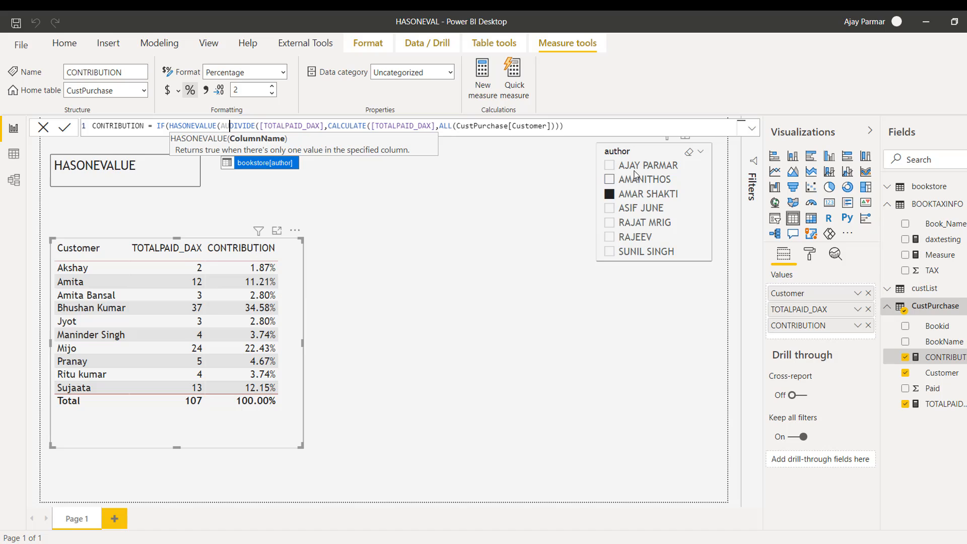
{"action": "left_click", "coordinate": [258, 164]}
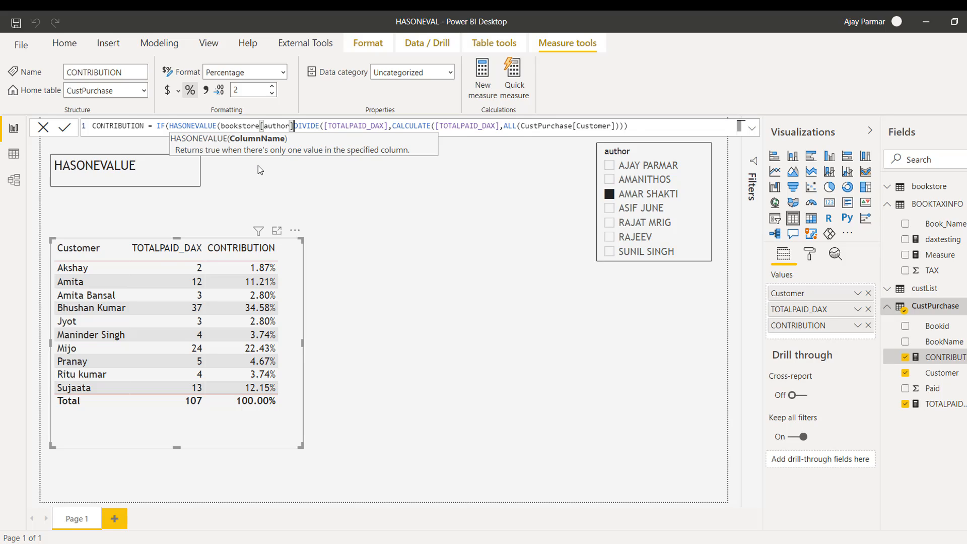
{"action": "type", "text": "),"}
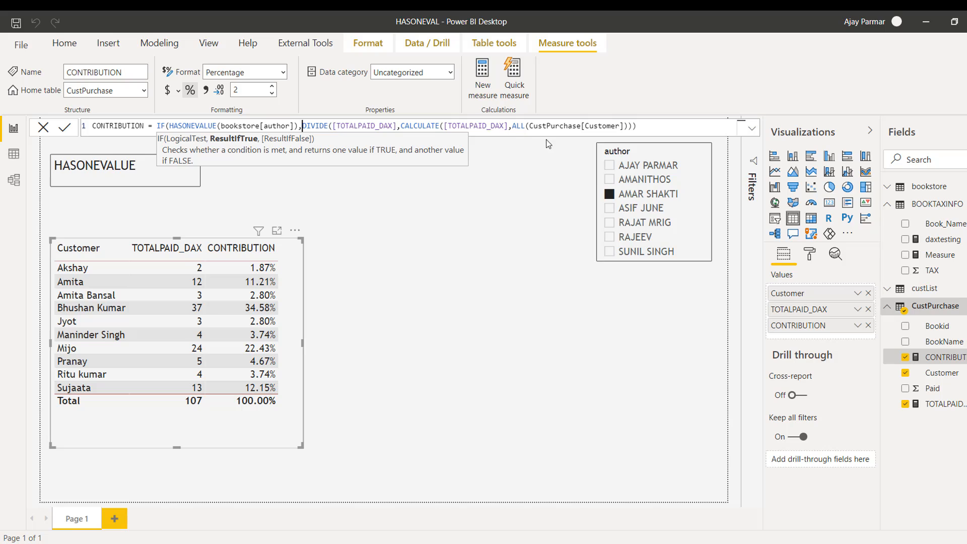
Fix the closing parentheses of the DIVIDE expression, add BLANK() as the IF function's false result, and commit the CONTRIBUTION formula.
{"action": "left_click", "coordinate": [645, 126]}
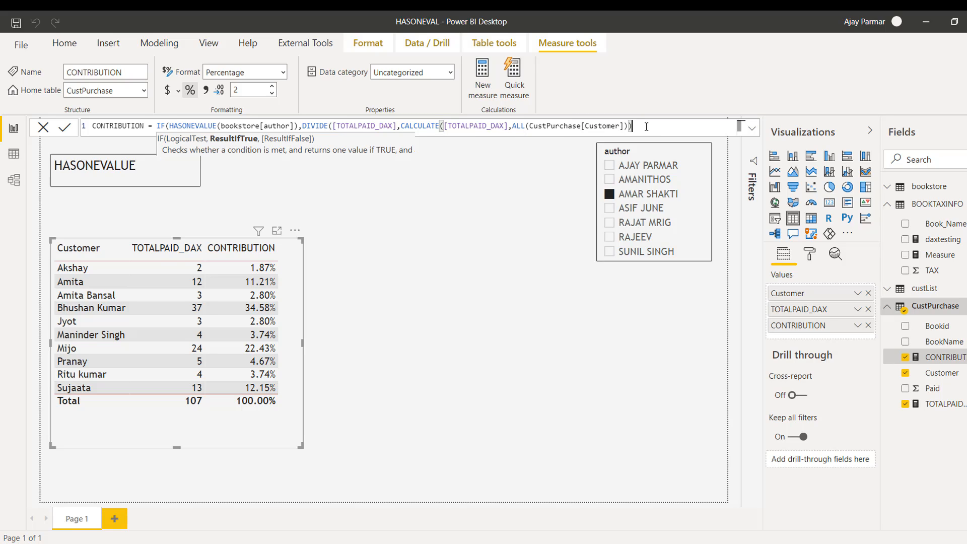
{"action": "key", "text": "BackSpace"}
{"action": "key", "text": "BackSpace"}
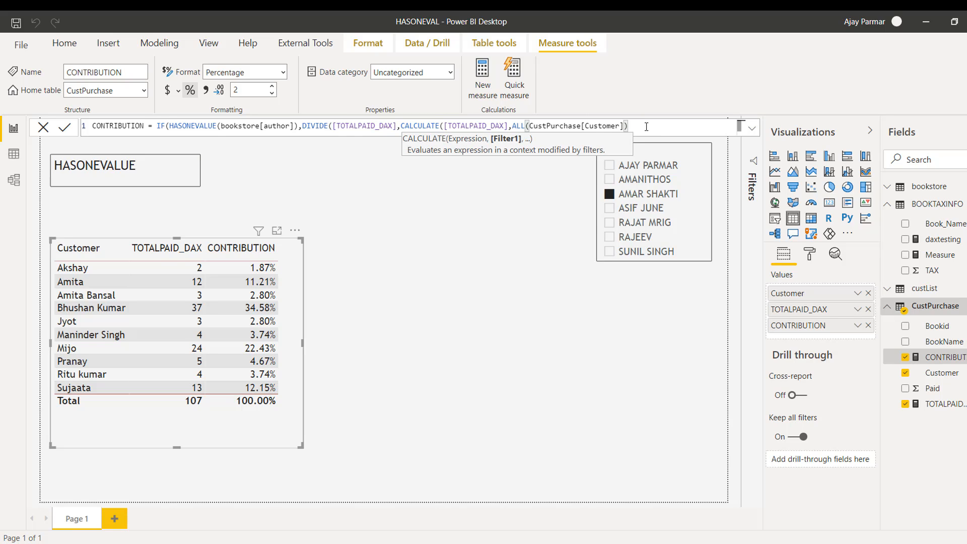
{"action": "type", "text": "),"}
{"action": "key", "text": "BackSpace"}
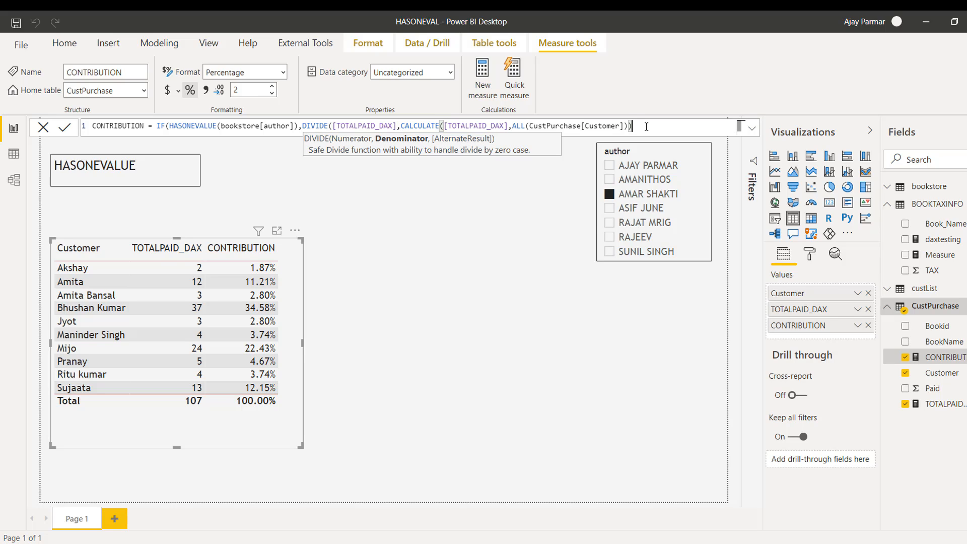
{"action": "key", "text": "BackSpace"}
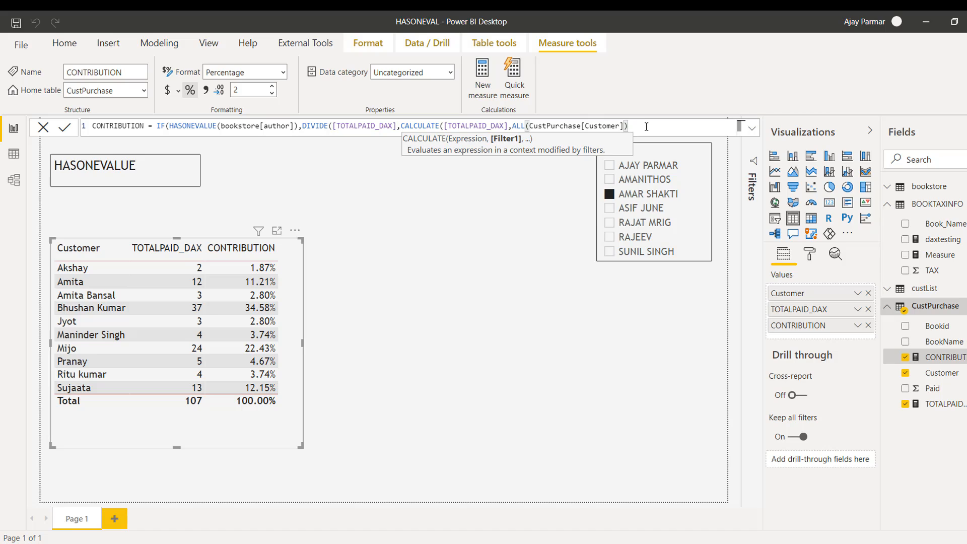
{"action": "key", "text": "BackSpace"}
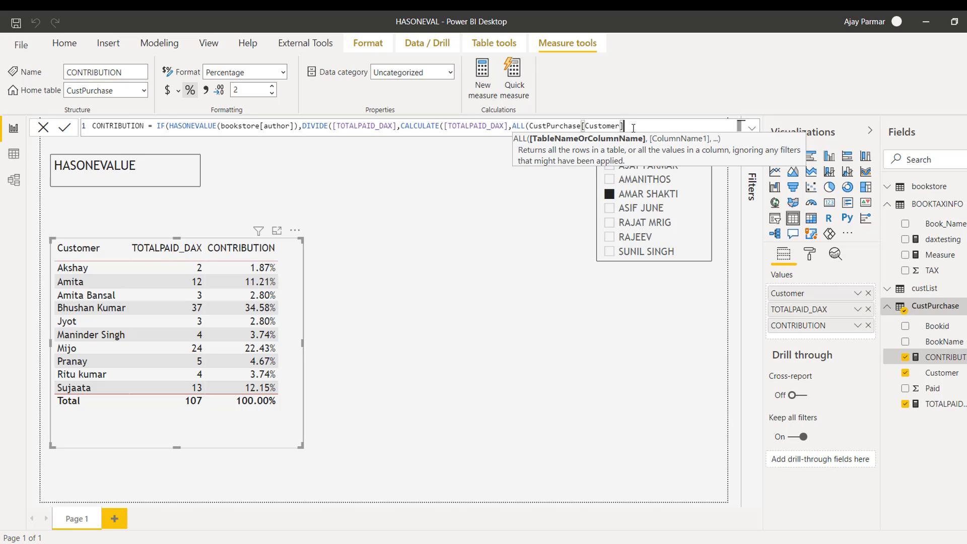
{"action": "type", "text": "))"}
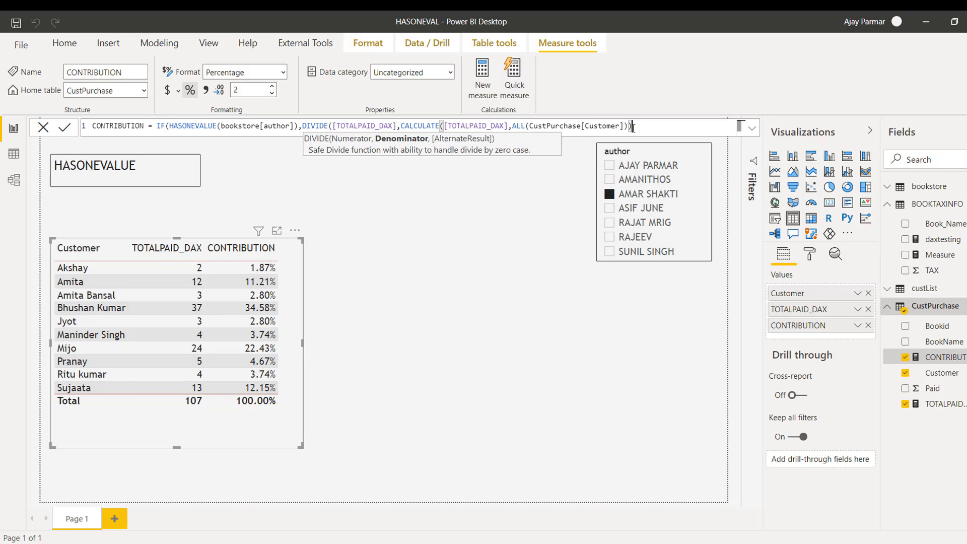
{"action": "type", "text": "),"}
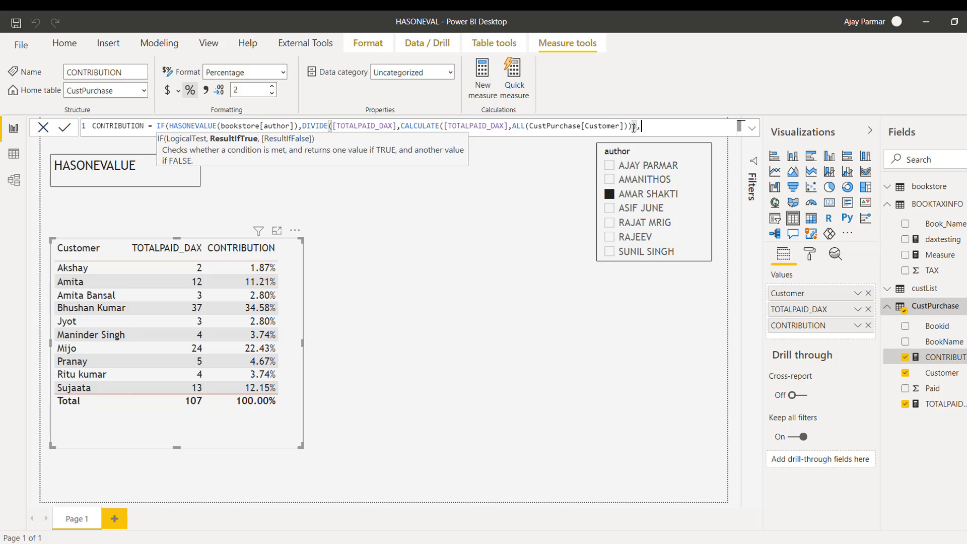
{"action": "type", "text": "BLANK"}
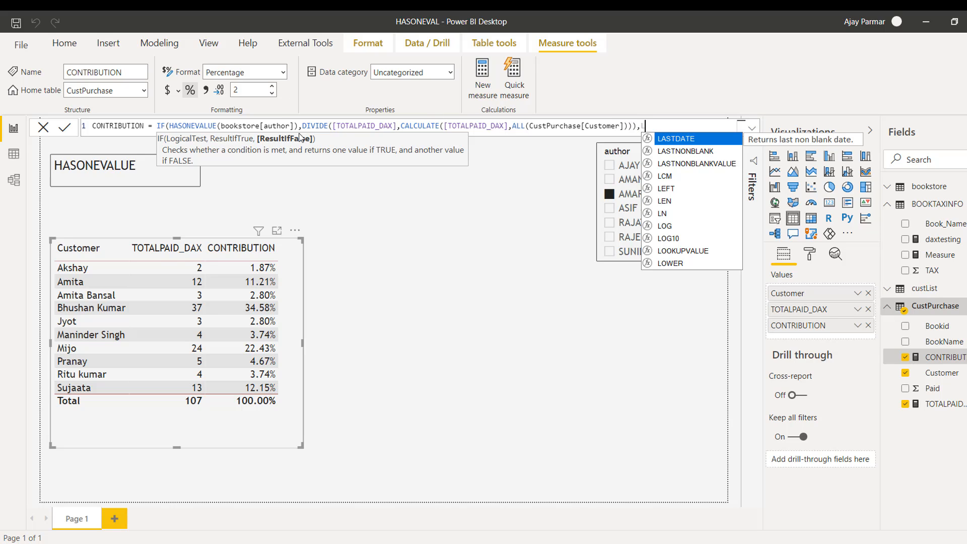
{"action": "type", "text": "("}
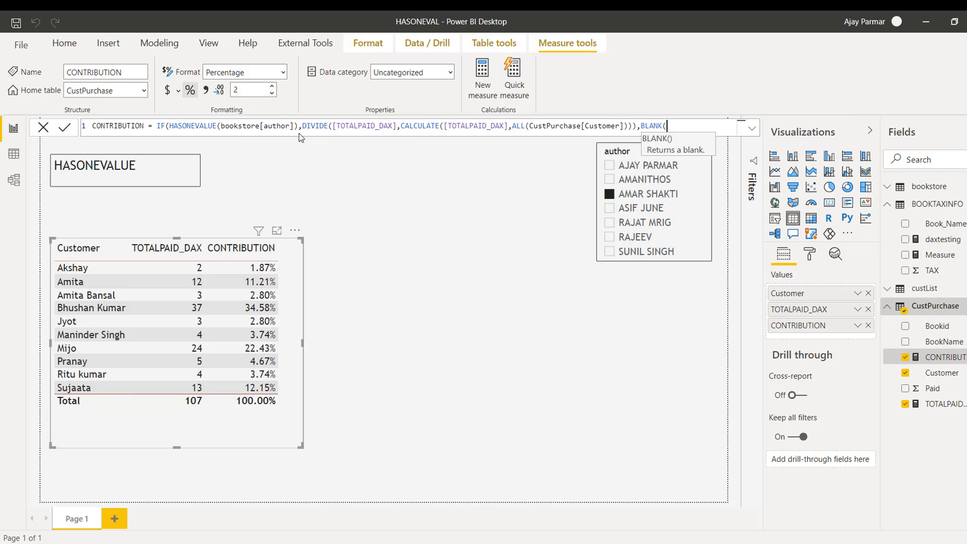
{"action": "type", "text": "))"}
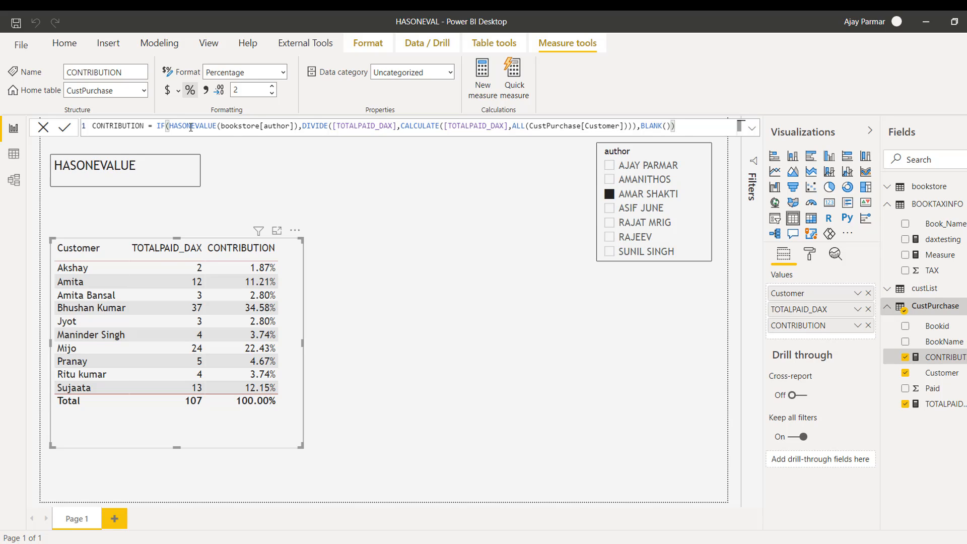
{"action": "key", "text": "Return"}
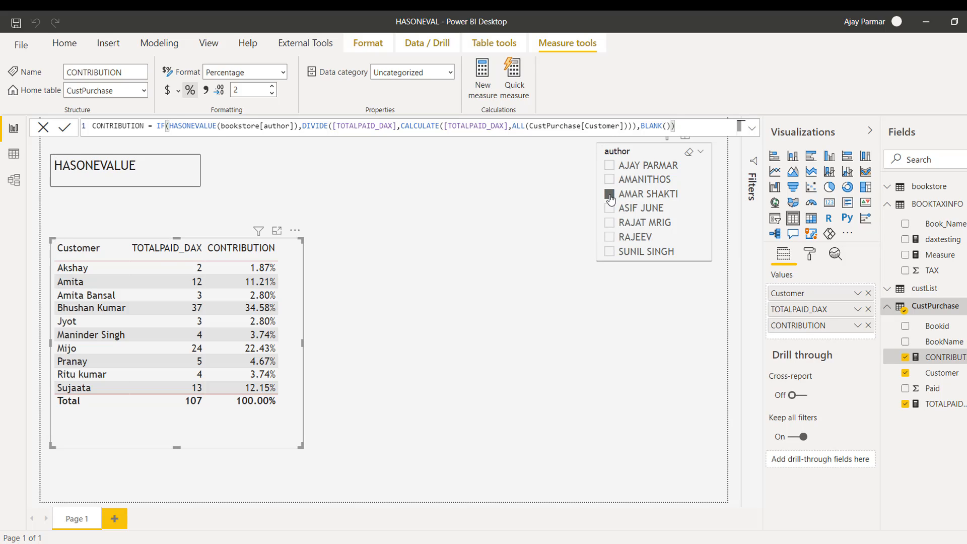
Check the CONTRIBUTION column with no author, one author and two authors selected in the slicer, leaving the slicer cleared.
{"action": "left_click", "coordinate": [609, 196]}
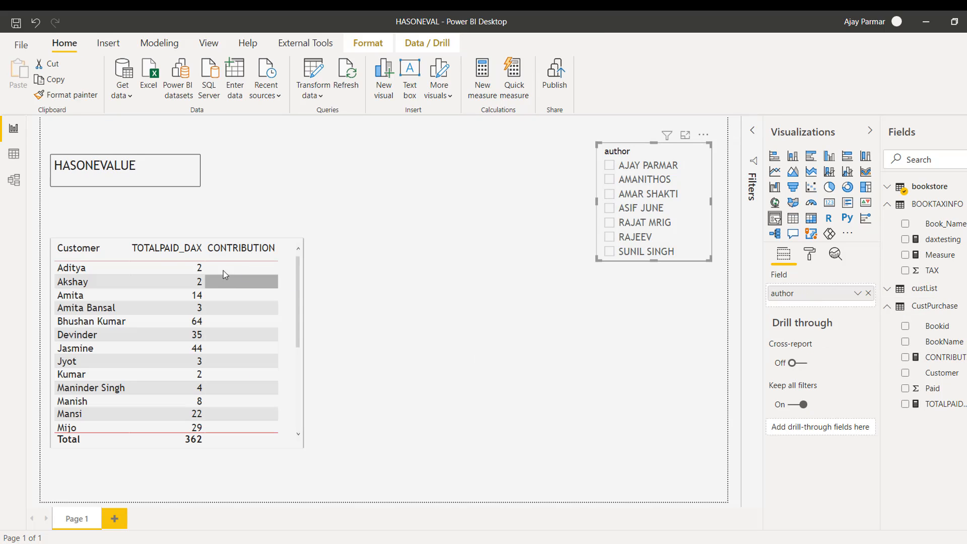
{"action": "left_click", "coordinate": [610, 224]}
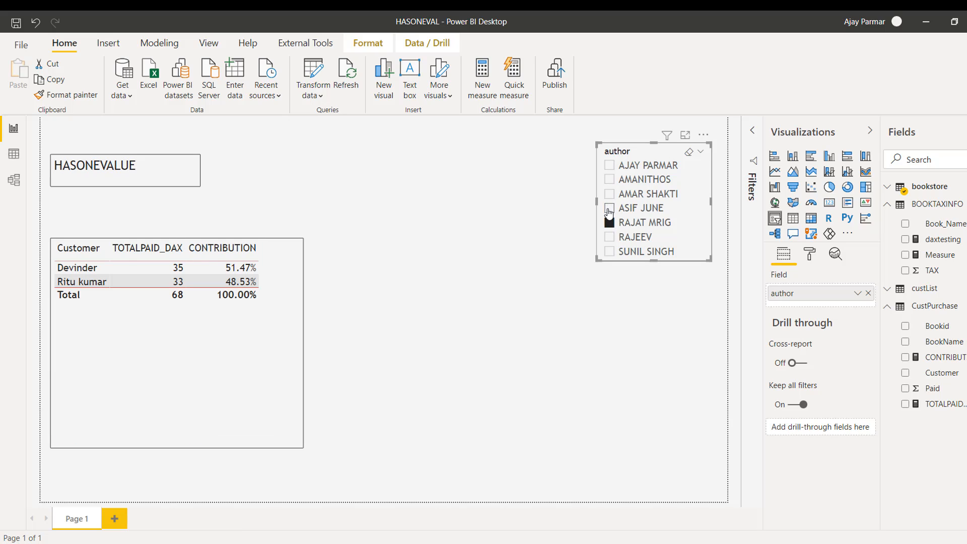
{"action": "left_click", "coordinate": [610, 209], "text": "ctrl"}
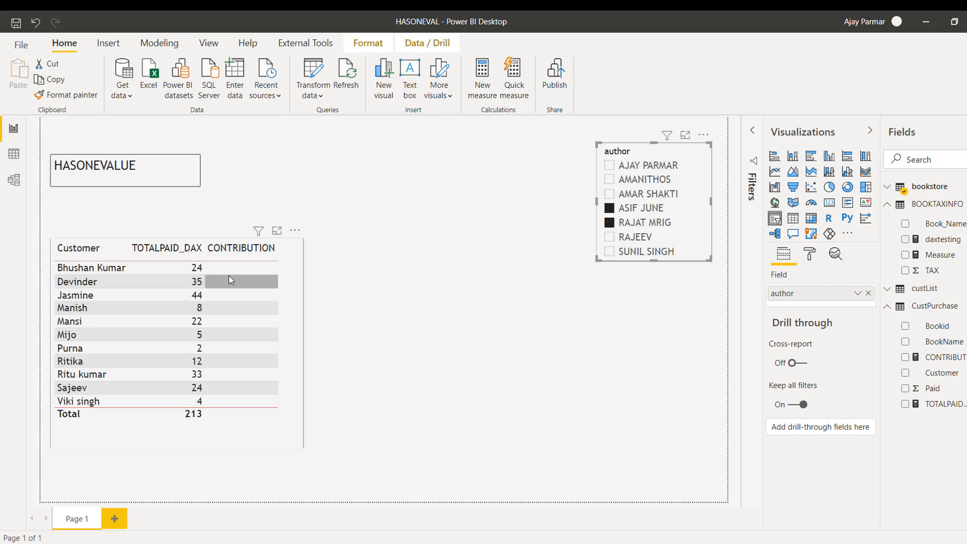
{"action": "left_click", "coordinate": [610, 225], "text": "ctrl"}
{"action": "left_click", "coordinate": [611, 210], "text": "ctrl"}
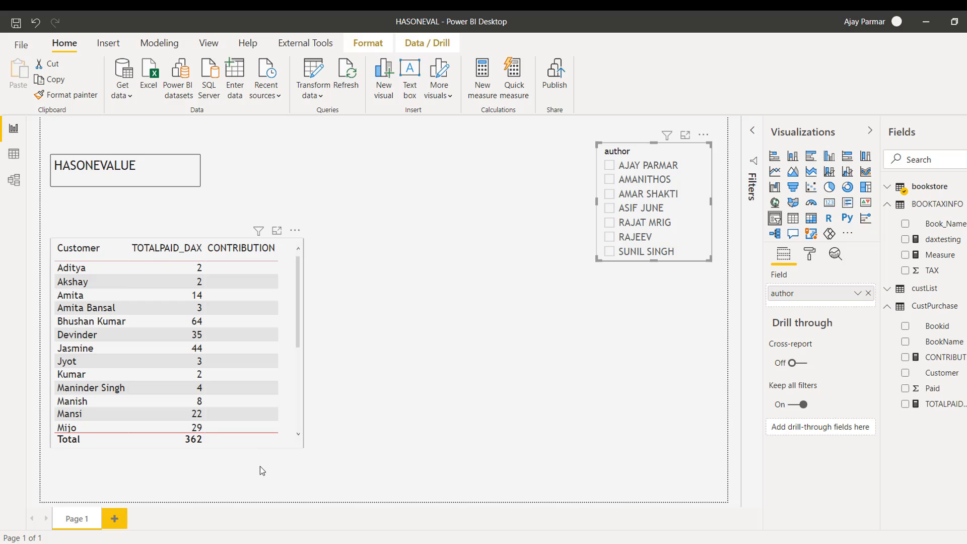
Move the customer table visual slightly down the page and deselect it.
{"action": "left_click_drag", "start_coordinate": [260, 466], "coordinate": [260, 474]}
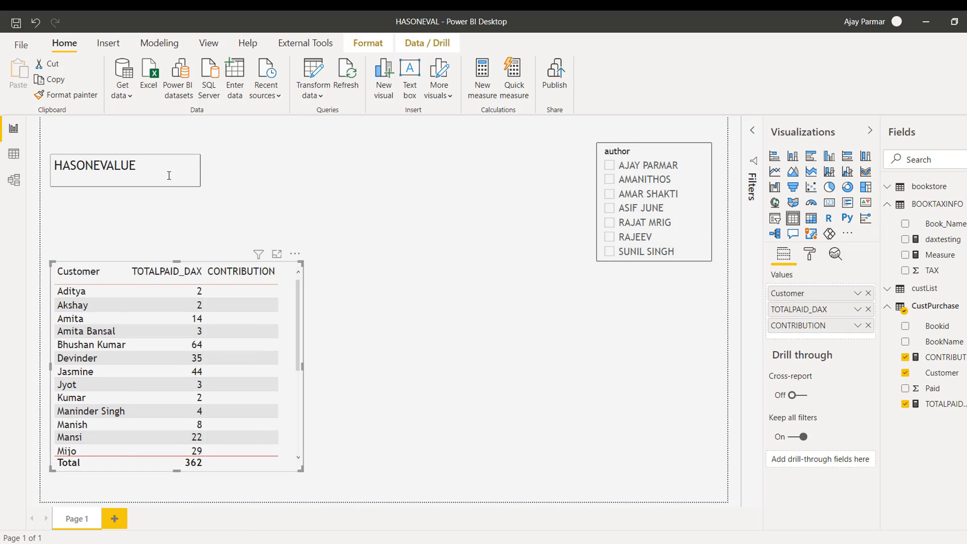
{"action": "left_click", "coordinate": [183, 212]}
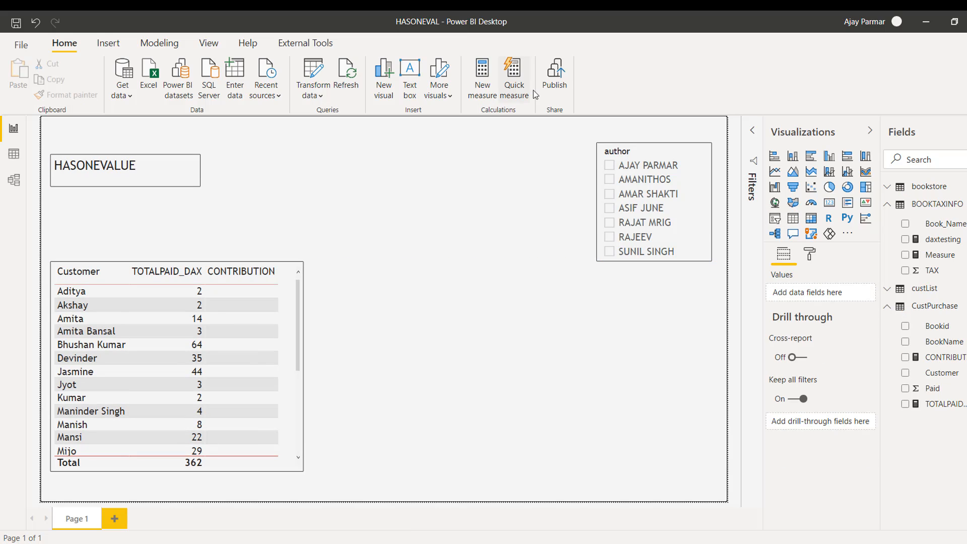
Create a new measure and replace its default name with PRINT in the formula.
{"action": "left_click", "coordinate": [488, 80]}
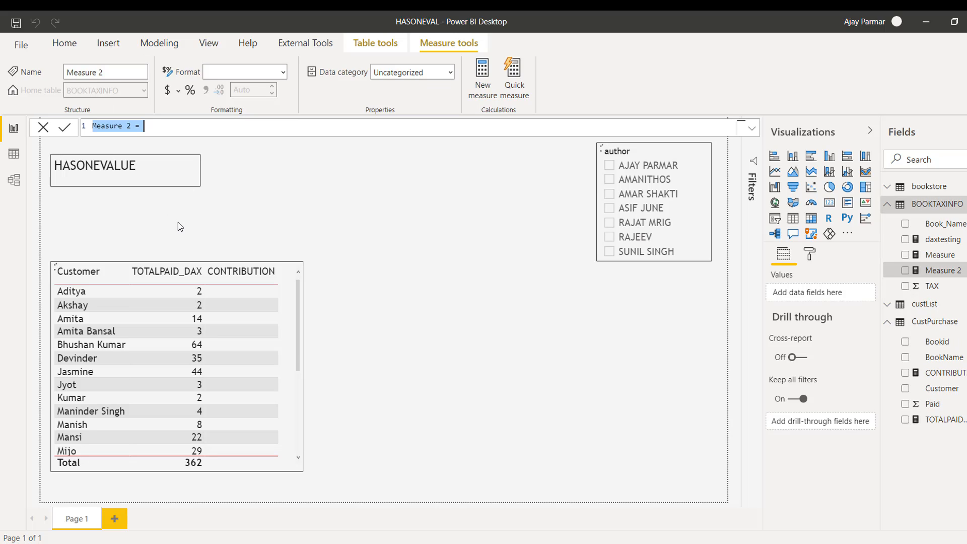
{"action": "double_click", "coordinate": [114, 124]}
{"action": "type", "text": "PRINT"}
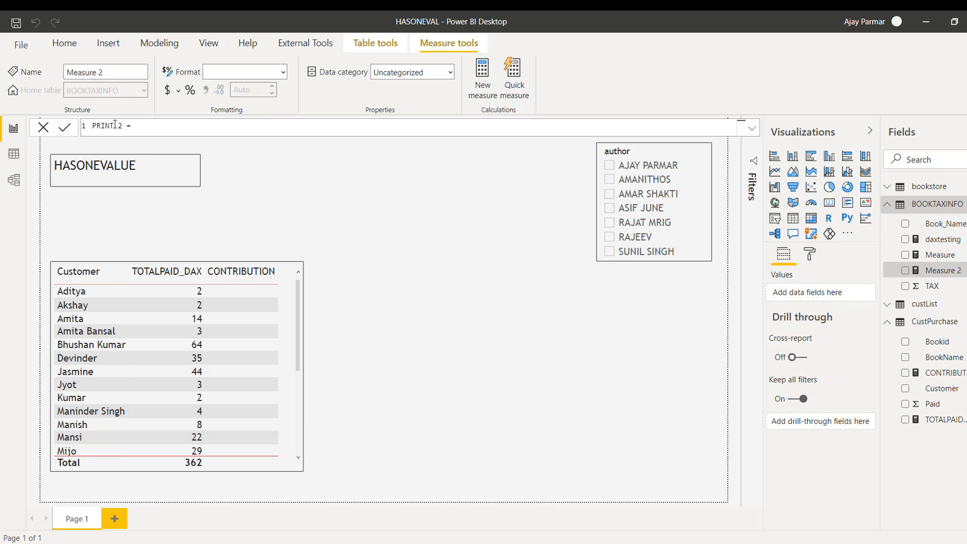
{"action": "key", "text": "Delete"}
{"action": "key", "text": "Delete"}
Start the PRINT formula with IF(HASONEVALUE(bookstore[author]), as the logical test.
{"action": "type", "text": "IF(HAS"}
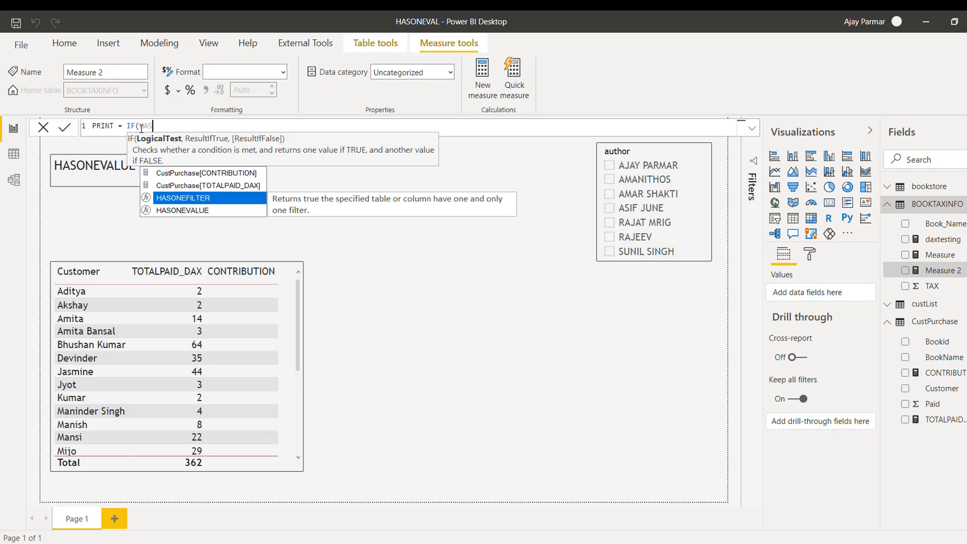
{"action": "type", "text": "ONEV"}
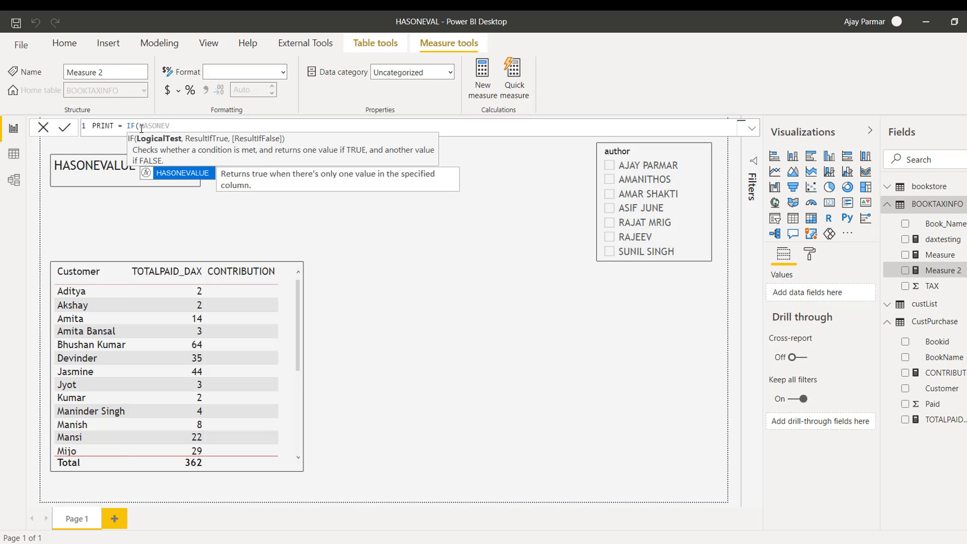
{"action": "key", "text": "Tab"}
{"action": "type", "text": "aut"}
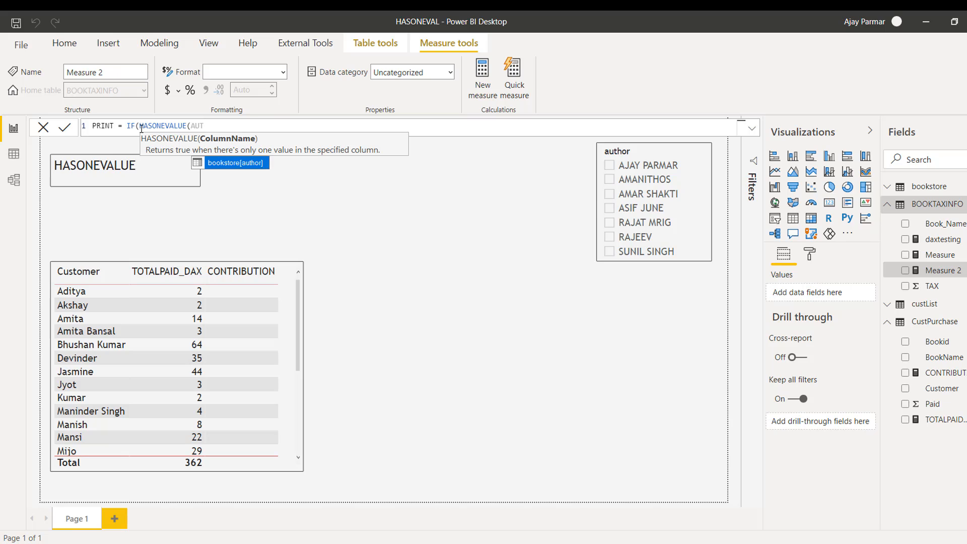
{"action": "key", "text": "Tab"}
{"action": "type", "text": "),"}
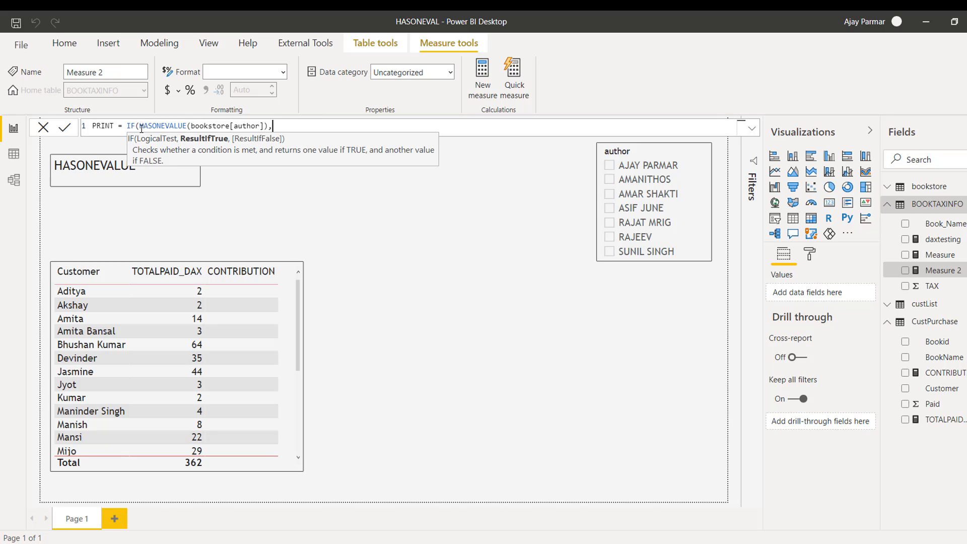
Begin the IF function's true result with the text "Report: " followed by the & operator.
{"action": "type", "text": "\"Y"}
{"action": "key", "text": "BackSpace"}
{"action": "type", "text": "Report: \" &"}
{"action": "type", "text": "con"}
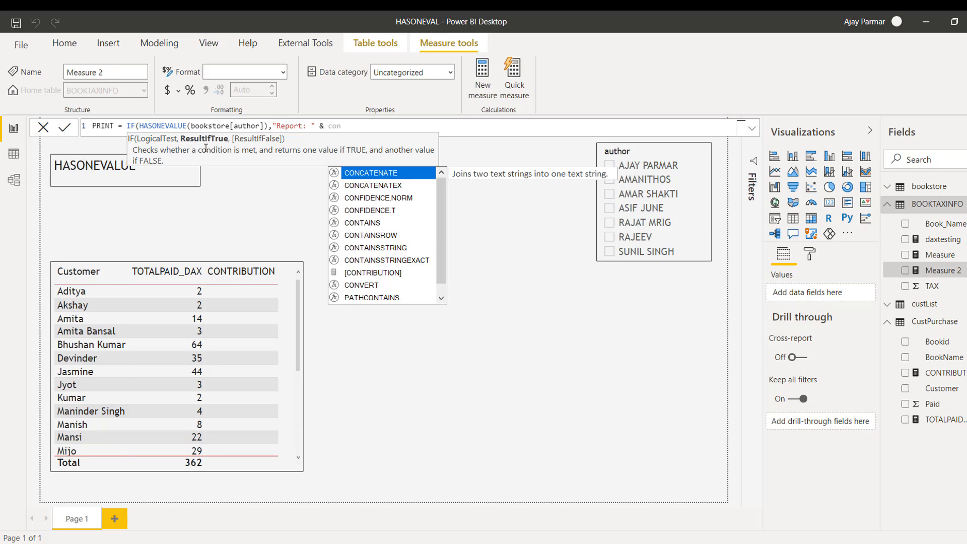
{"action": "type", "text": "t"}
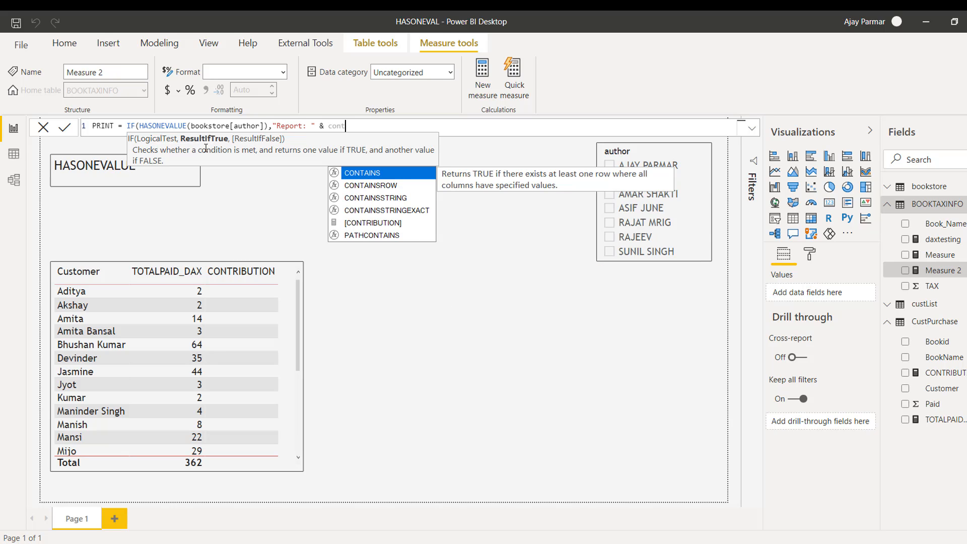
{"action": "key", "text": "Down"}
{"action": "key", "text": "Down"}
{"action": "key", "text": "Down"}
{"action": "key", "text": "Down"}
{"action": "key", "text": "Tab"}
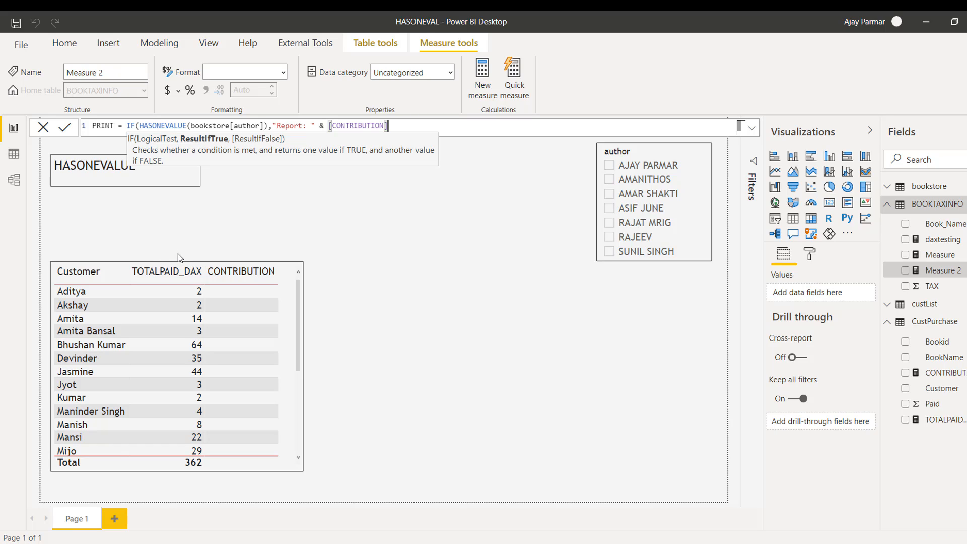
{"action": "key", "text": "BackSpace"}
{"action": "key", "text": "BackSpace"}
{"action": "key", "text": "BackSpace"}
{"action": "key", "text": "BackSpace"}
{"action": "key", "text": "BackSpace"}
{"action": "key", "text": "BackSpace"}
{"action": "key", "text": "BackSpace"}
{"action": "key", "text": "BackSpace"}
{"action": "key", "text": "BackSpace"}
{"action": "key", "text": "BackSpace"}
{"action": "key", "text": "BackSpace"}
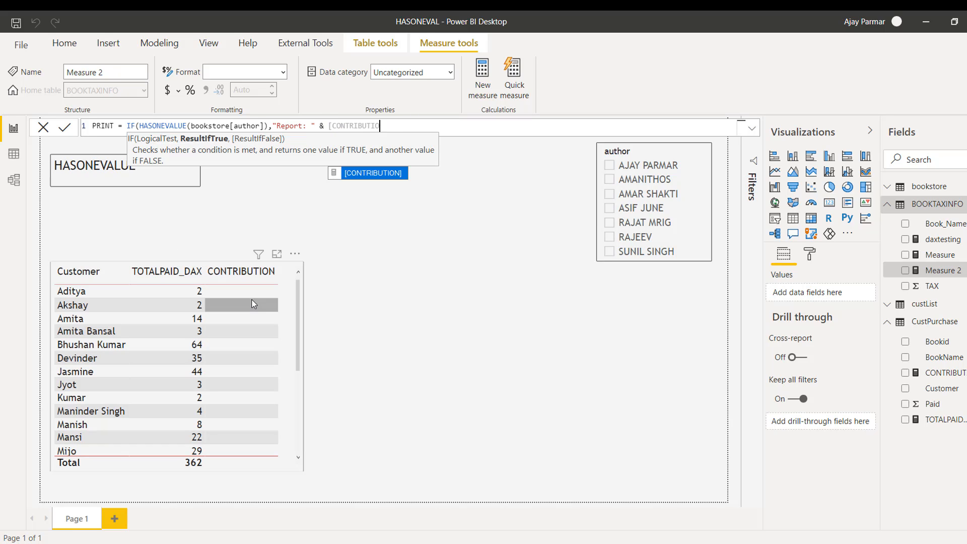
{"action": "key", "text": "BackSpace"}
{"action": "key", "text": "BackSpace"}
{"action": "key", "text": "BackSpace"}
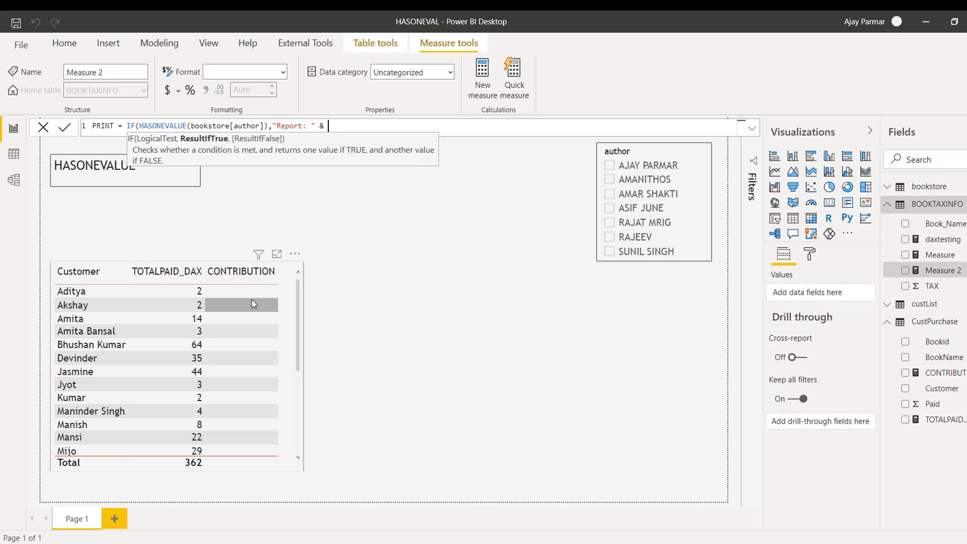
Append SELECTEDVALUE(bookstore[author]) to the "Report: " text in the PRINT formula.
{"action": "type", "text": "selec"}
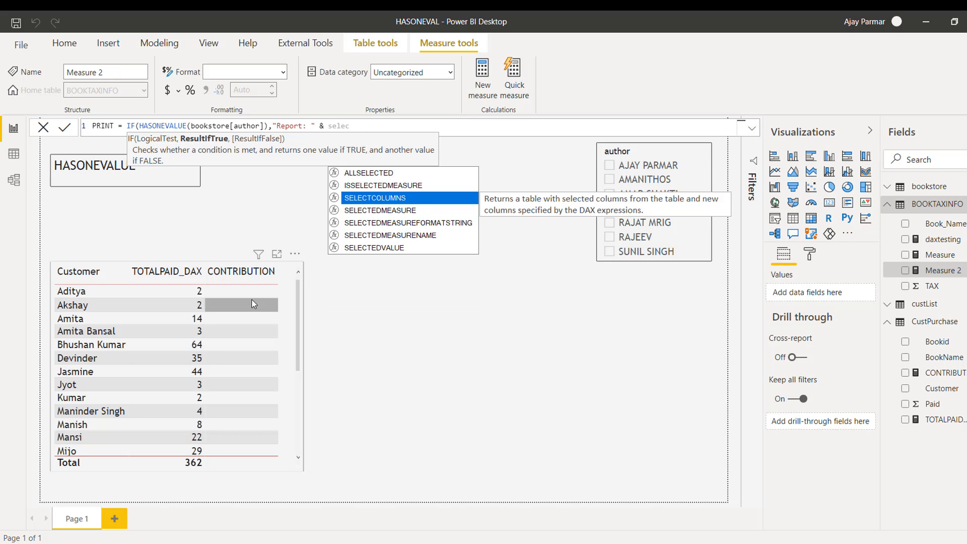
{"action": "key", "text": "Down"}
{"action": "key", "text": "Down"}
{"action": "key", "text": "Down"}
{"action": "key", "text": "Down"}
{"action": "key", "text": "Tab"}
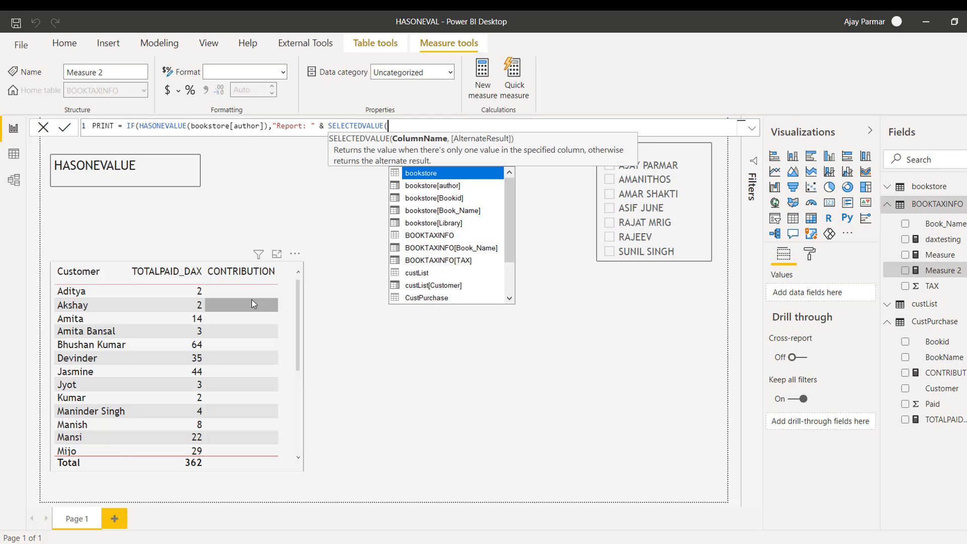
{"action": "type", "text": "auh"}
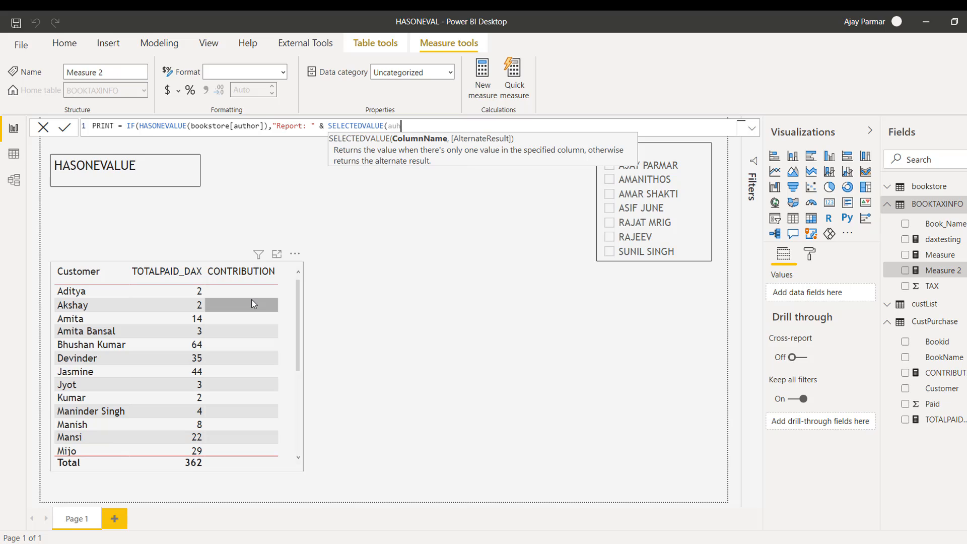
{"action": "key", "text": "BackSpace"}
{"action": "type", "text": "tho"}
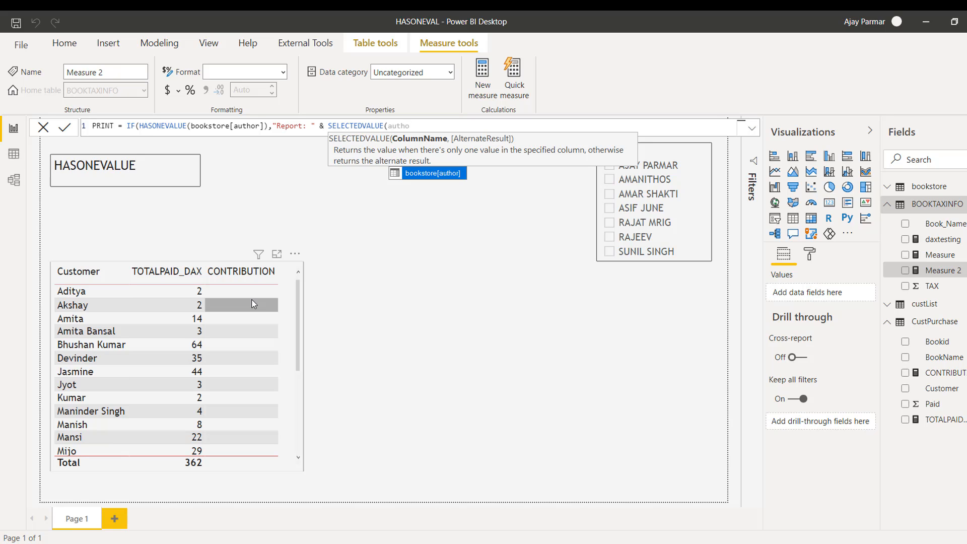
{"action": "type", "text": "re["}
{"action": "key", "text": "Tab"}
{"action": "type", "text": ")"}
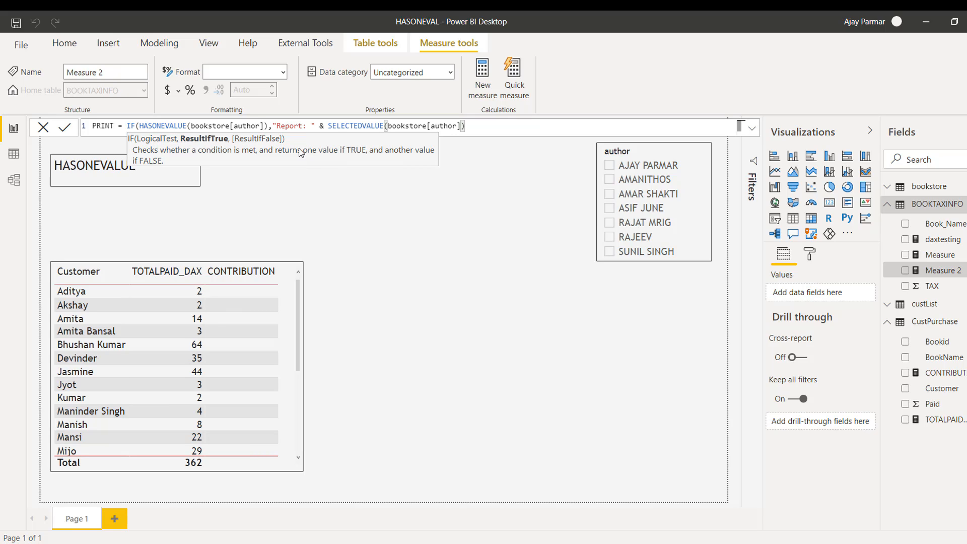
Add "One one filter allowed in Slicer" as the IF function's false result, close the formula and commit the PRINT measure.
{"action": "type", "text": ","}
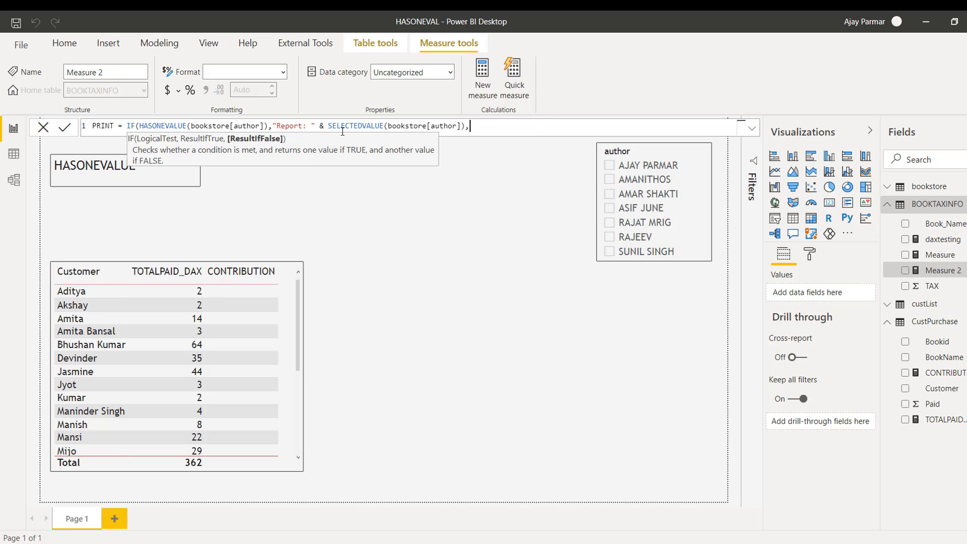
{"action": "type", "text": "\"One one filter allowed in Slicer"}
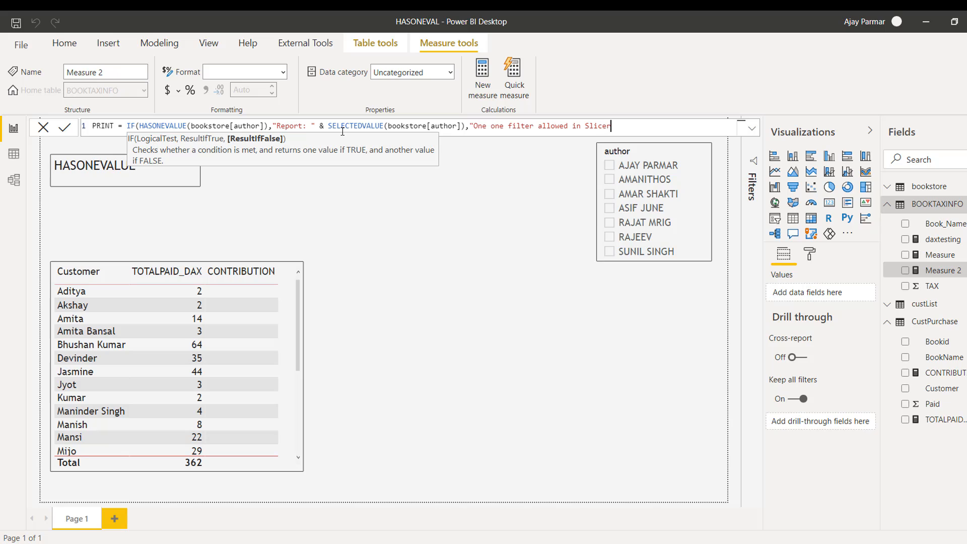
{"action": "type", "text": "\")"}
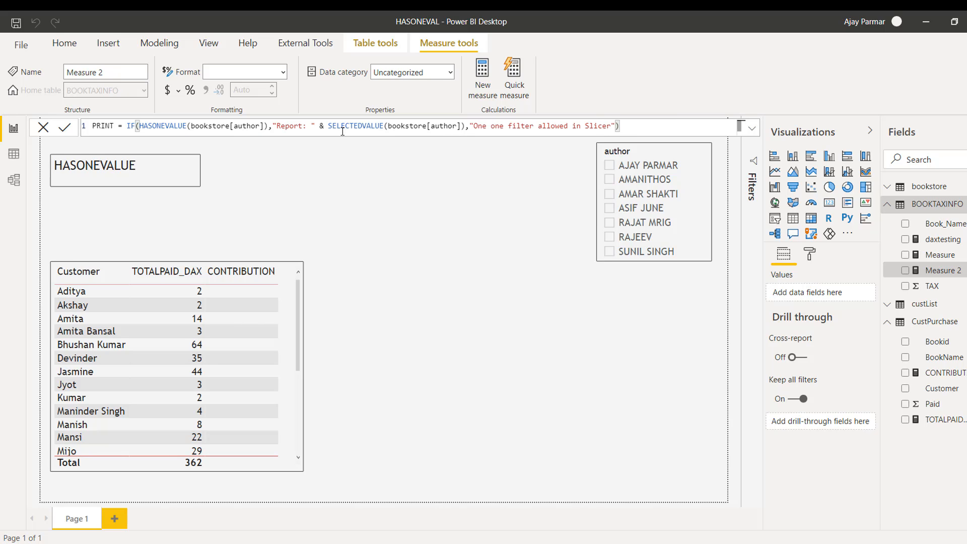
{"action": "key", "text": "Return"}
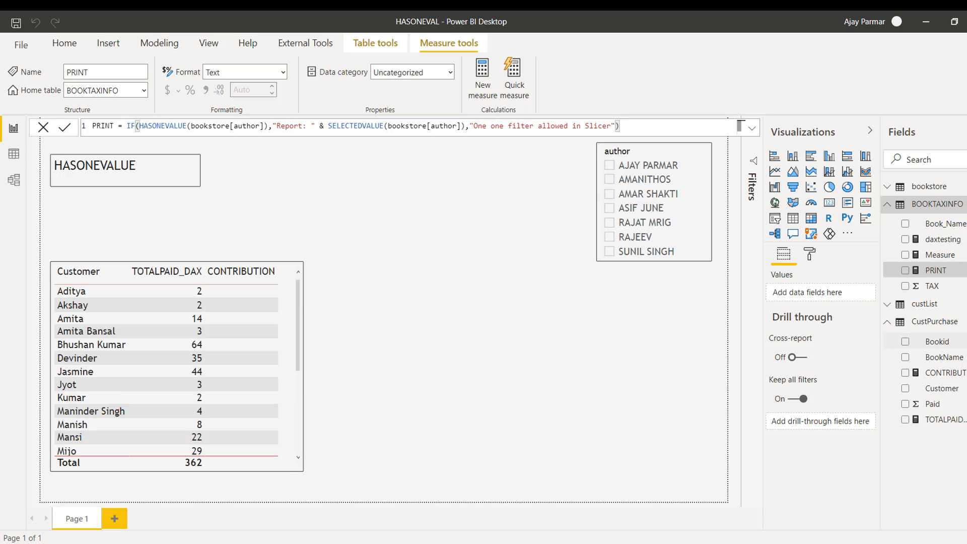
Set the PRINT measure's home table to CustPurchase and show the measure as a card visual between the HASONEVALUE title and the customer table.
{"action": "left_click", "coordinate": [143, 95]}
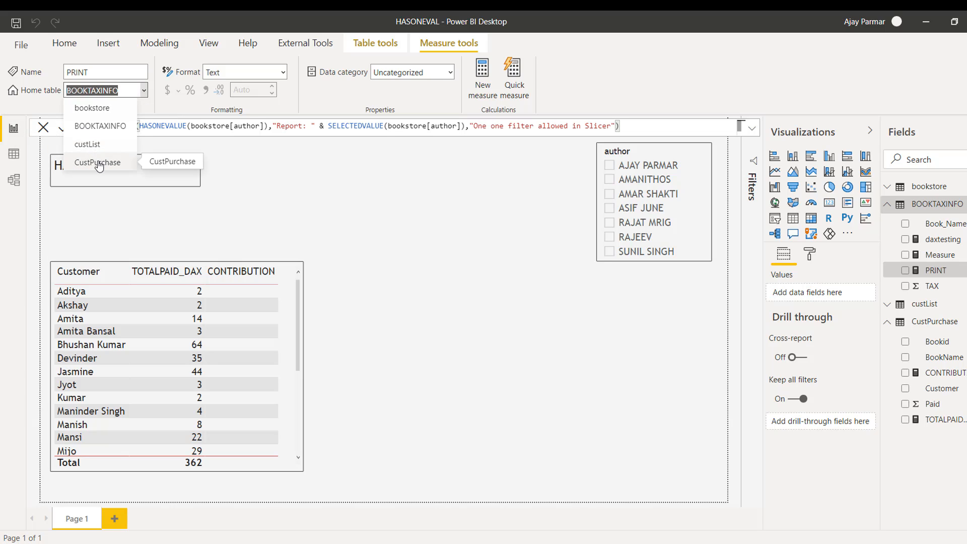
{"action": "left_click", "coordinate": [238, 152]}
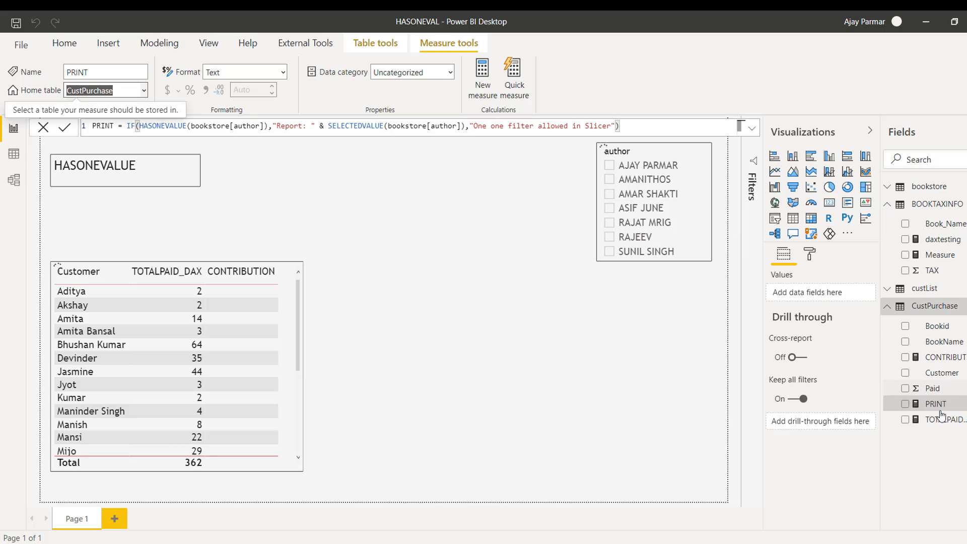
{"action": "left_click_drag", "start_coordinate": [941, 414], "coordinate": [145, 230]}
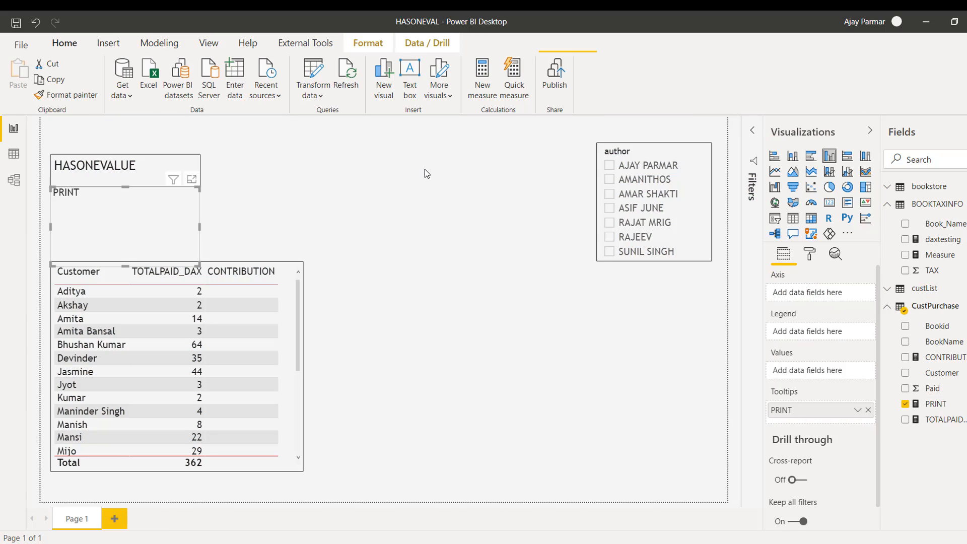
{"action": "left_click", "coordinate": [830, 204]}
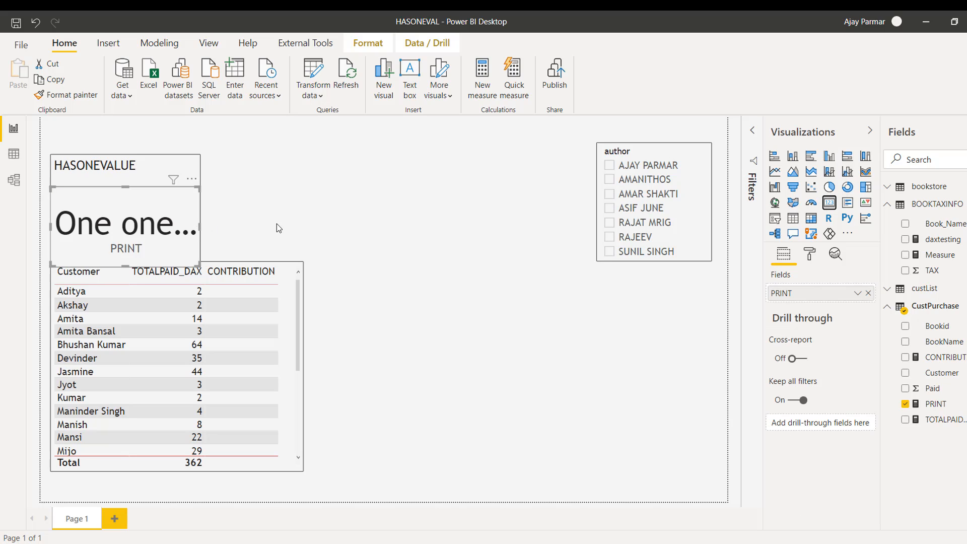
Resize the PRINT card to a wide, low banner above the customer table so its whole message fits.
{"action": "left_click_drag", "start_coordinate": [200, 227], "coordinate": [416, 226]}
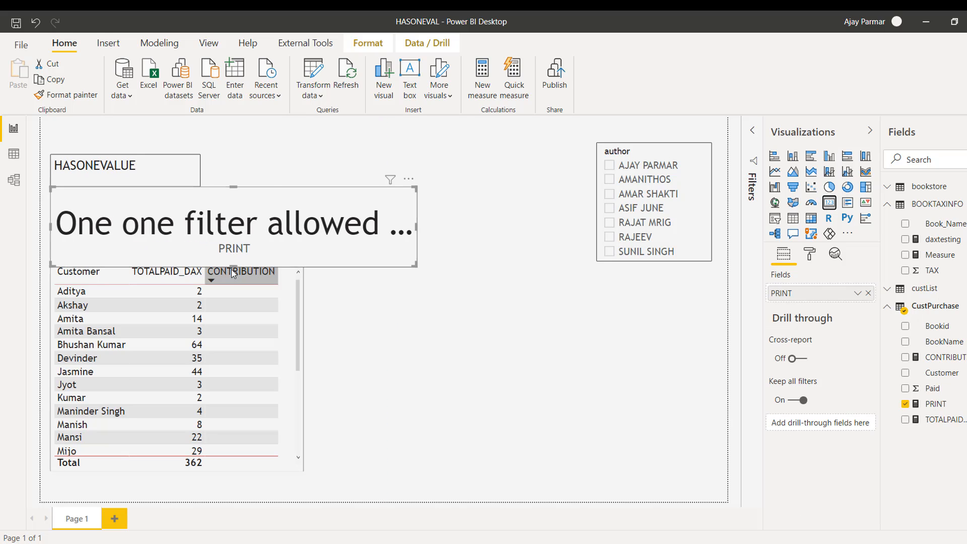
{"action": "left_click_drag", "start_coordinate": [234, 271], "coordinate": [229, 238]}
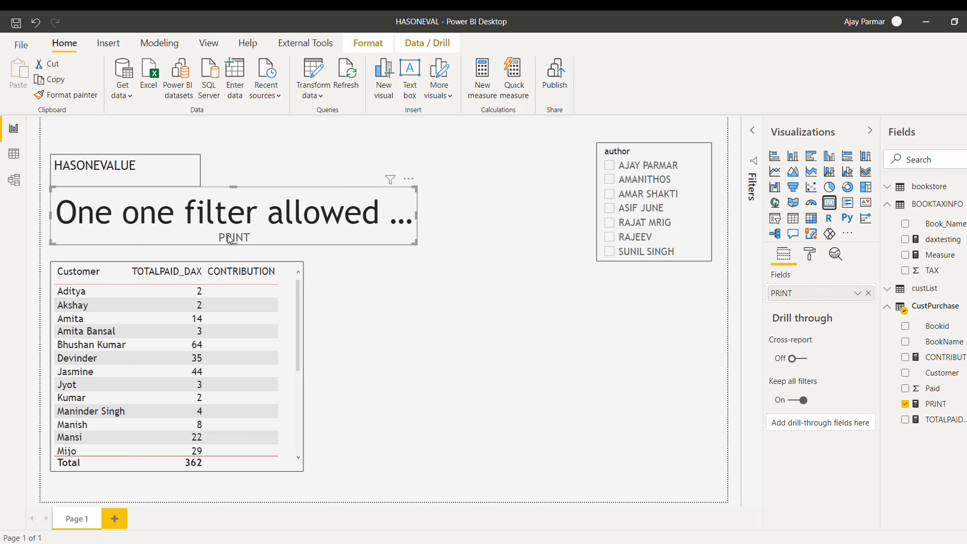
{"action": "left_click_drag", "start_coordinate": [233, 187], "coordinate": [235, 207]}
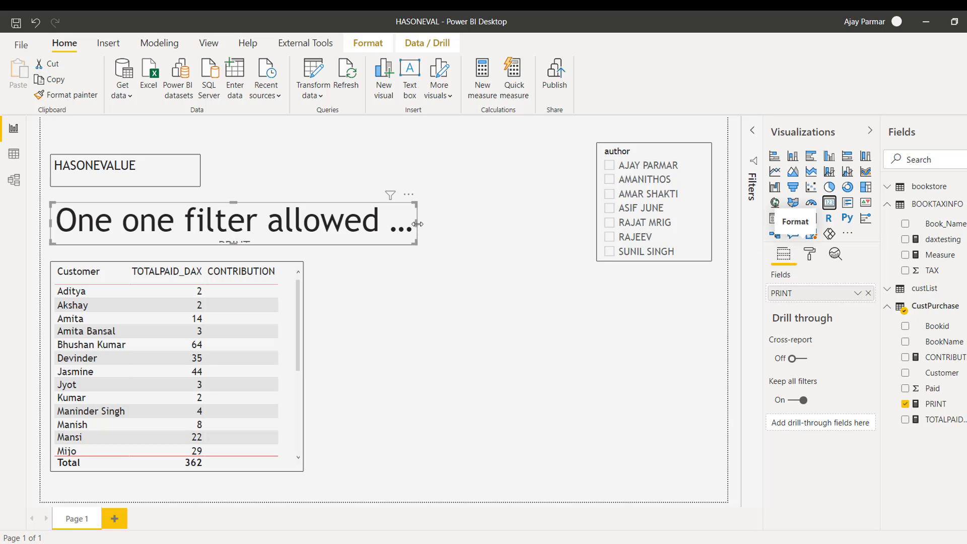
{"action": "left_click_drag", "start_coordinate": [417, 224], "coordinate": [548, 226]}
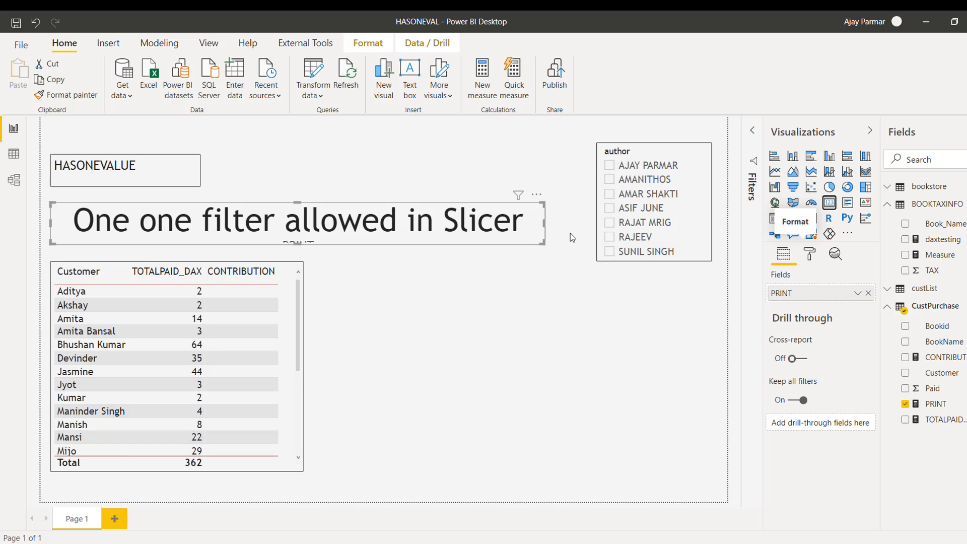
Filter the report to the sixth author in the slicer and widen the customer table to roughly match the PRINT card.
{"action": "left_click", "coordinate": [612, 238]}
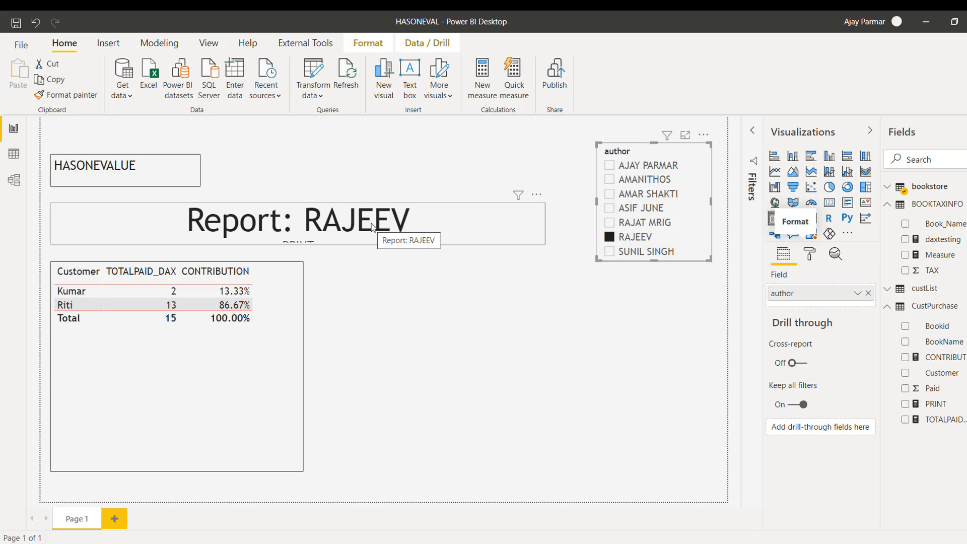
{"action": "left_click", "coordinate": [305, 384]}
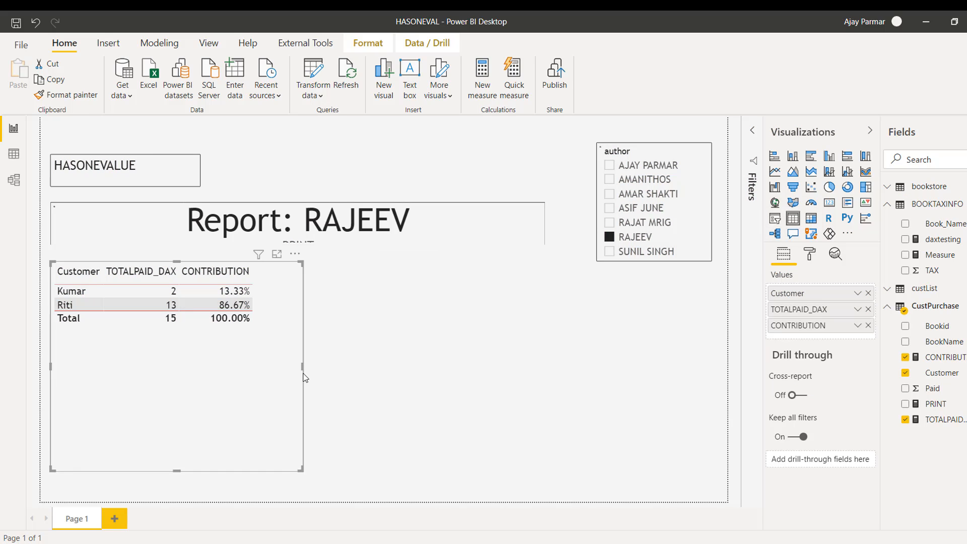
{"action": "left_click_drag", "start_coordinate": [304, 364], "coordinate": [485, 368]}
{"action": "left_click_drag", "start_coordinate": [551, 370], "coordinate": [558, 366]}
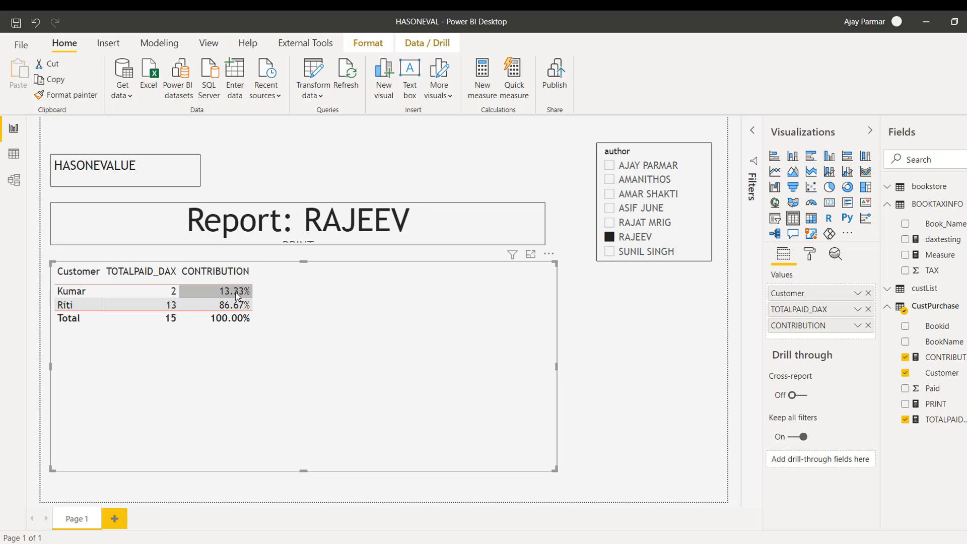
Check the PRINT card and CONTRIBUTION column with another single author and with two authors selected in the slicer.
{"action": "left_click", "coordinate": [610, 224]}
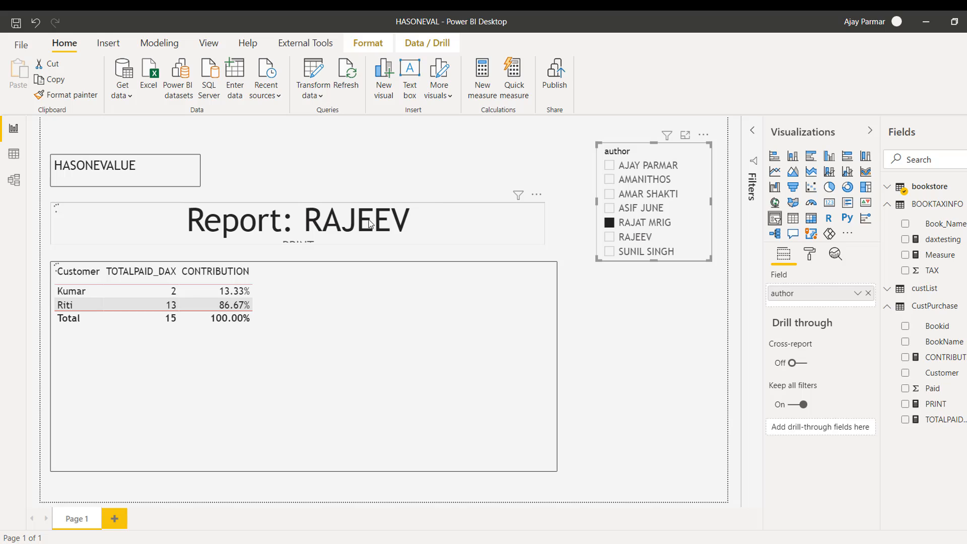
{"action": "left_click", "coordinate": [610, 237], "text": "ctrl"}
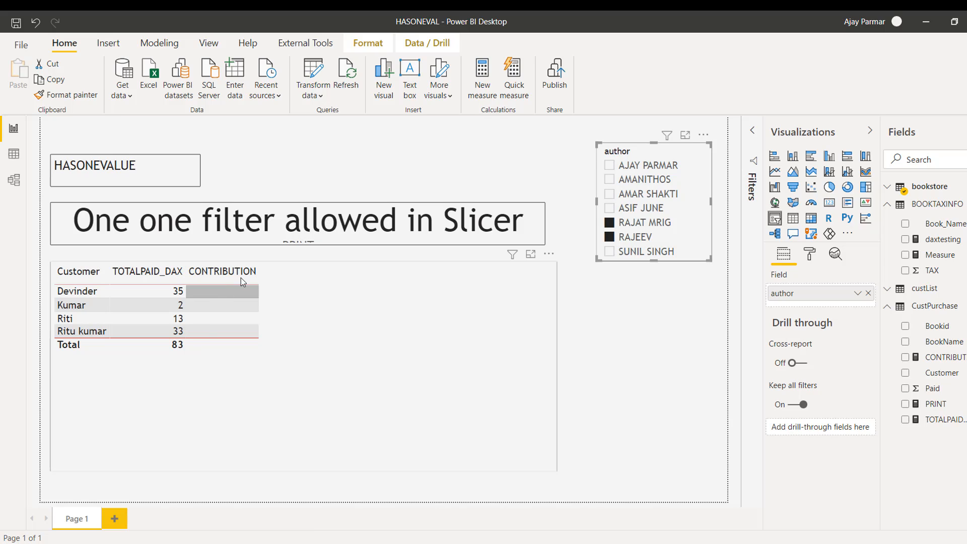
{"action": "left_click", "coordinate": [357, 169]}
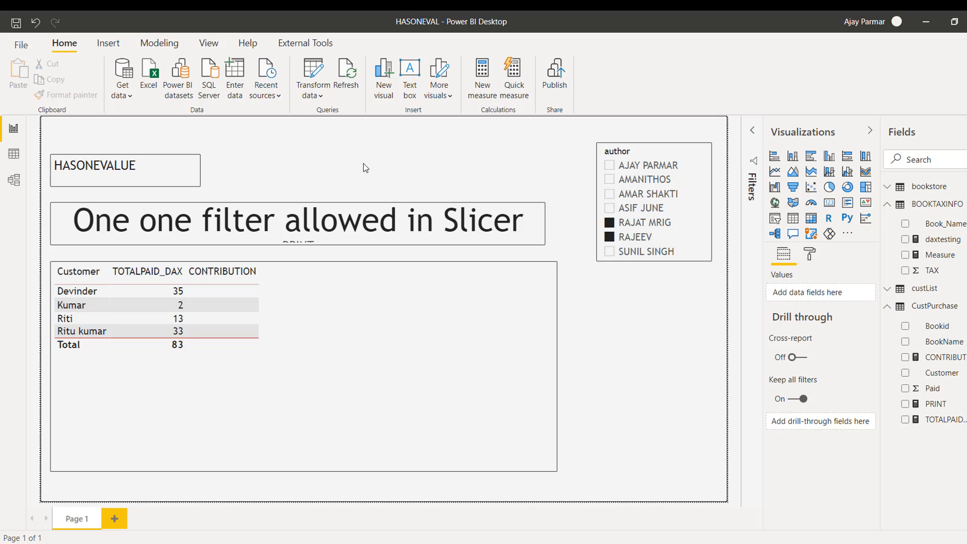
{"action": "left_click", "coordinate": [608, 238]}
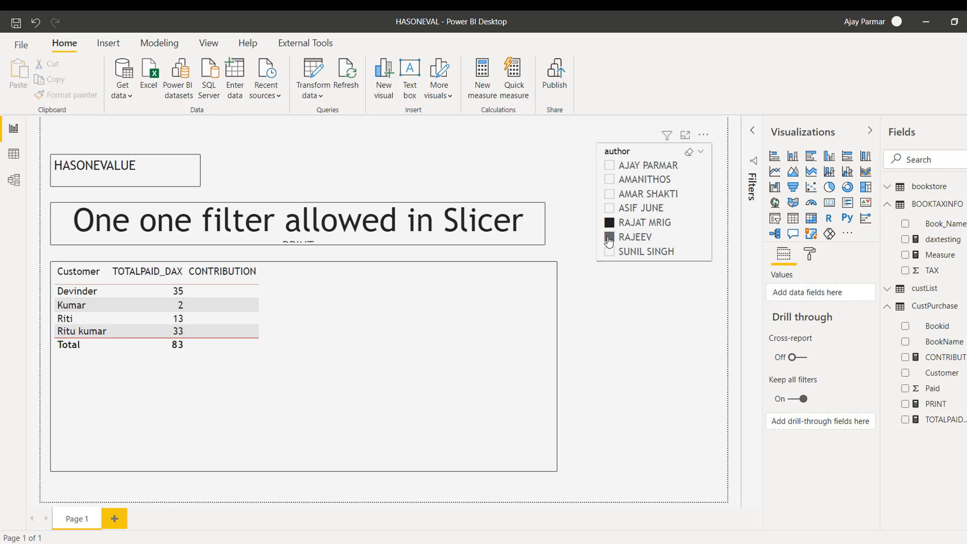